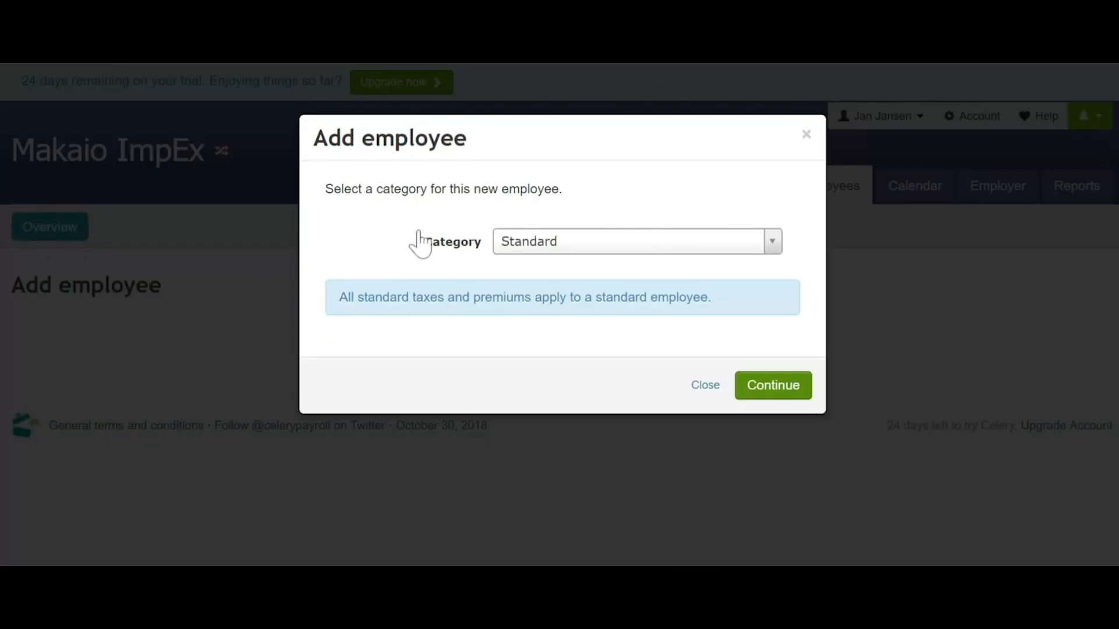
# Try the Intern (resident) and Proforma categories for the new employee.
pyautogui.click(553, 241)
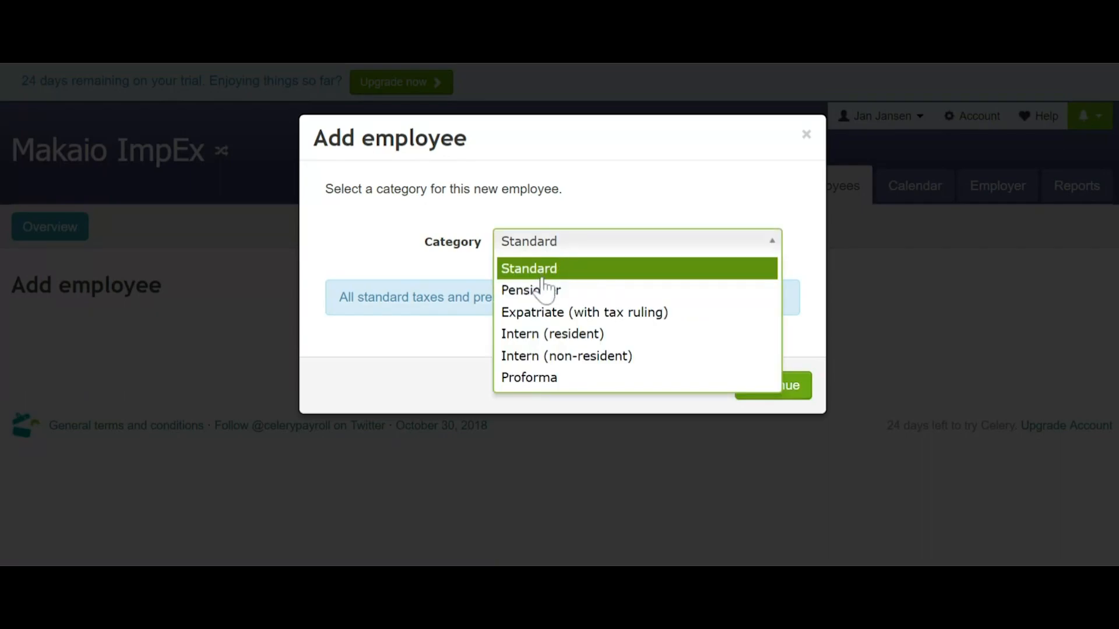
pyautogui.click(542, 333)
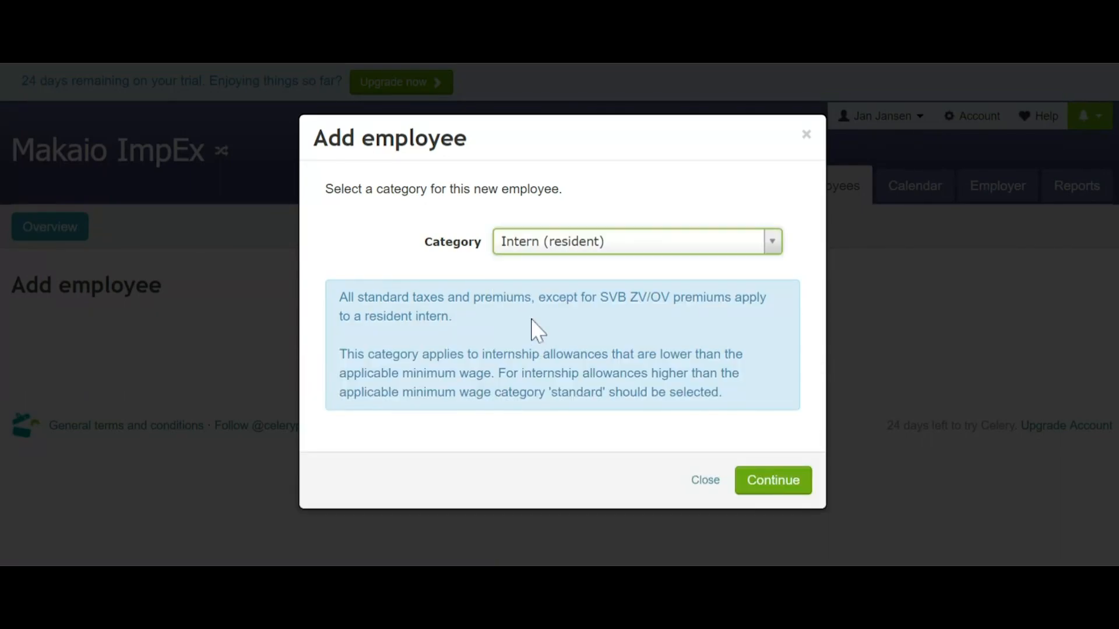
pyautogui.click(548, 257)
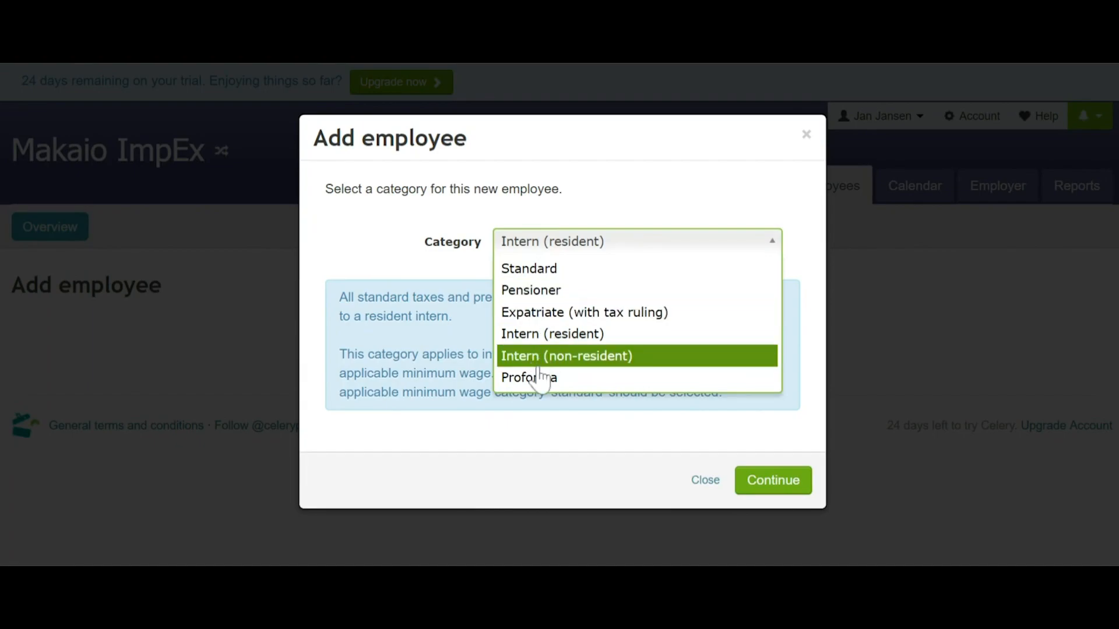
pyautogui.click(536, 378)
# Set the new employee's category to Standard and continue to the personal details.
pyautogui.click(551, 250)
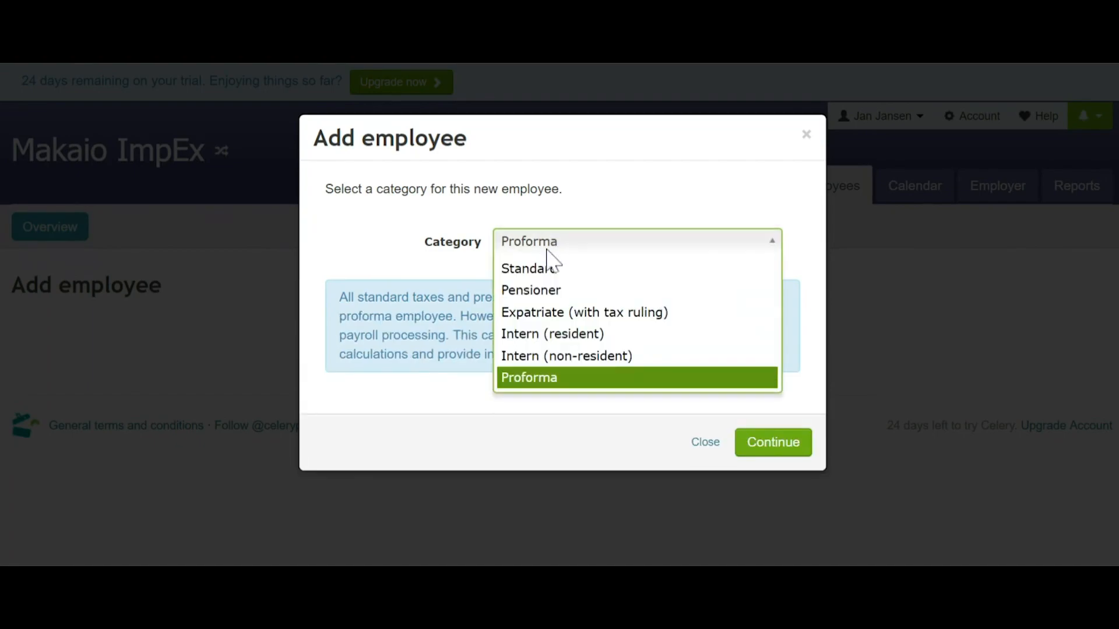
pyautogui.click(546, 269)
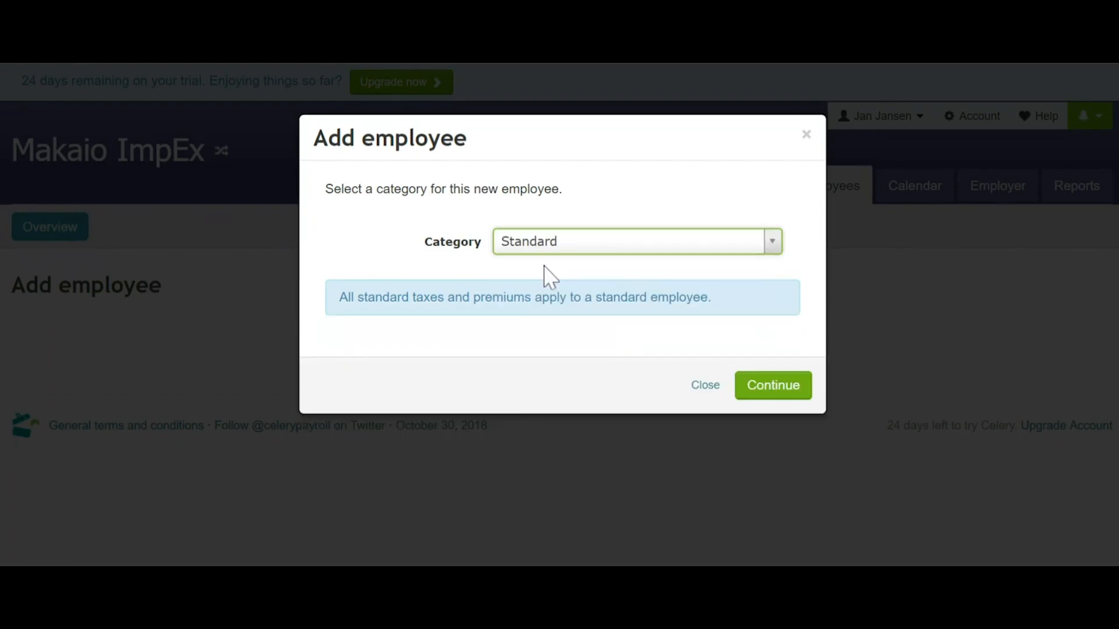
pyautogui.click(773, 389)
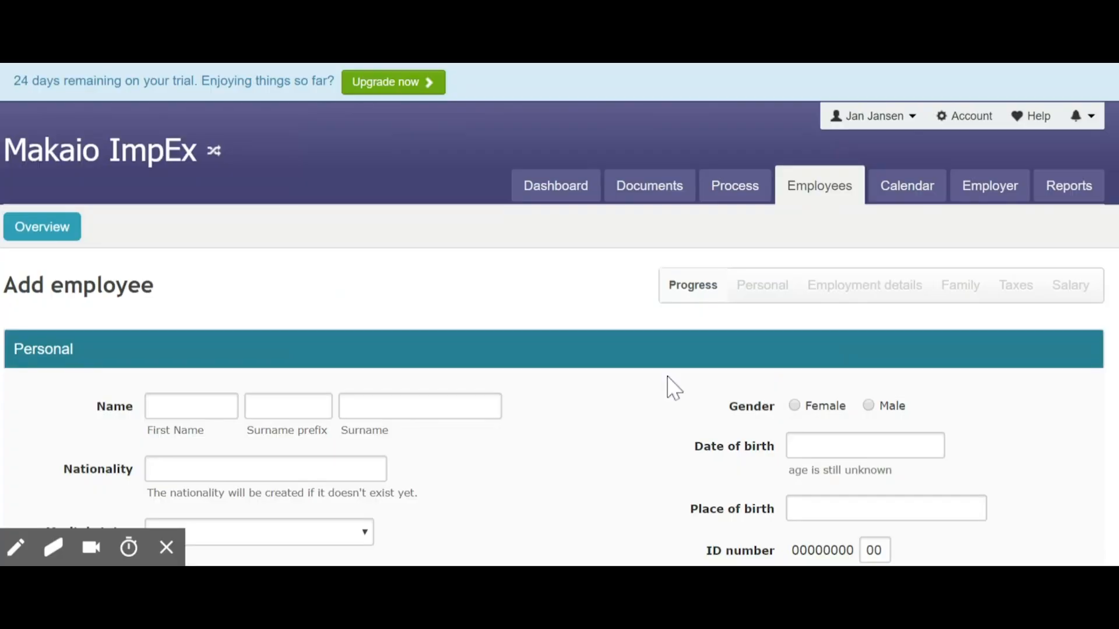
# Enter "Name" as the employee's first name and "Employee" as the surname, without a surname prefix.
pyautogui.click(205, 404)
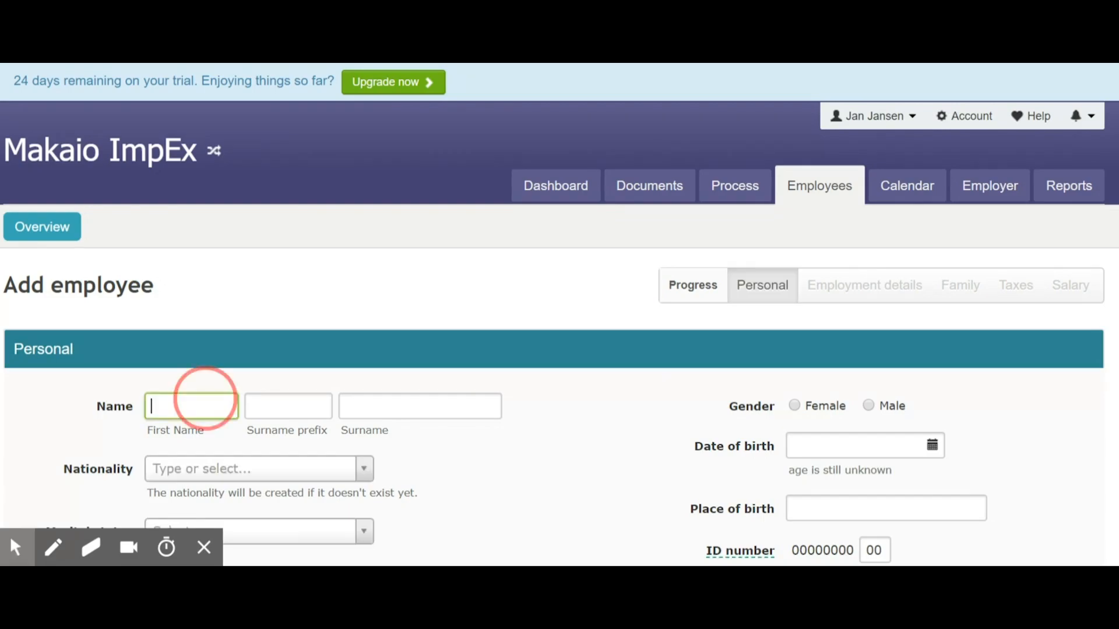
pyautogui.write('Name')
pyautogui.press('Tab')
pyautogui.press('Tab')
pyautogui.write('Emp')
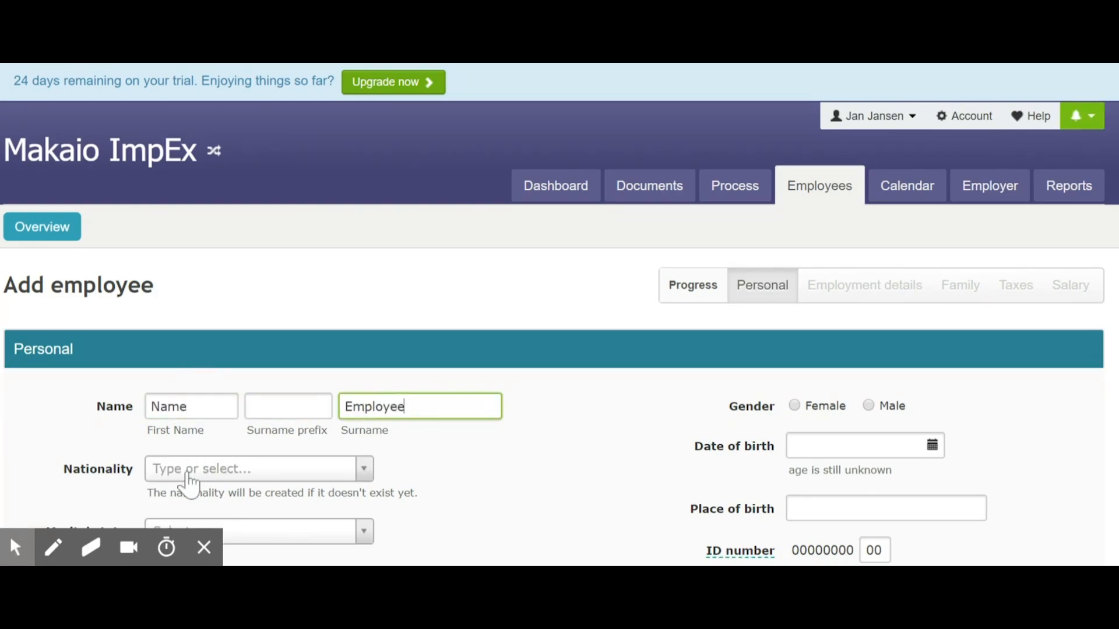
# Set the employee's nationality to Dutch and the marital status to Unmarried.
pyautogui.click(189, 469)
pyautogui.scroll(-3, 187, 478)
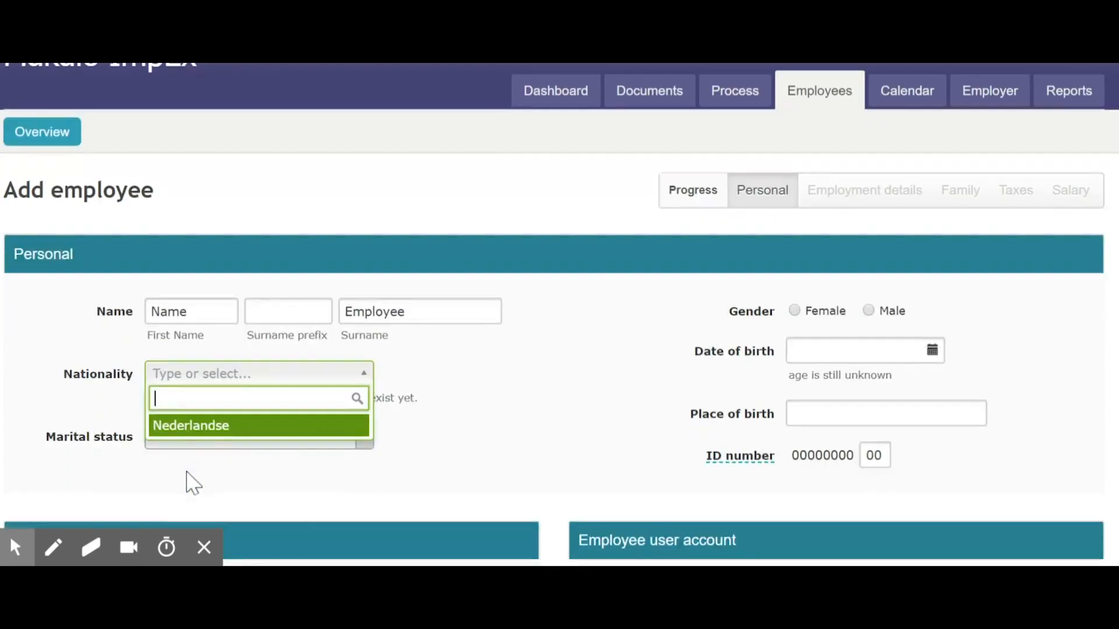
pyautogui.scroll(-1, 185, 470)
pyautogui.write('Dutch')
pyautogui.click(183, 338)
pyautogui.click(196, 341)
pyautogui.click(201, 369)
# Set the employee's gender to Female and pick the date of birth.
pyautogui.click(794, 217)
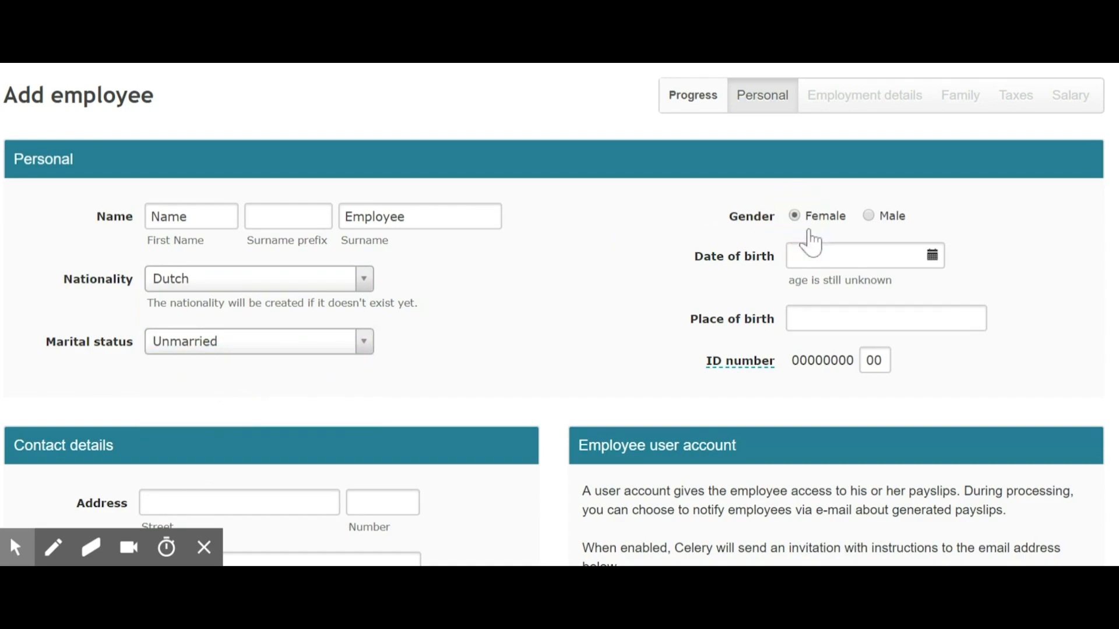
pyautogui.click(851, 256)
pyautogui.click(799, 291)
pyautogui.click(804, 291)
pyautogui.click(868, 333)
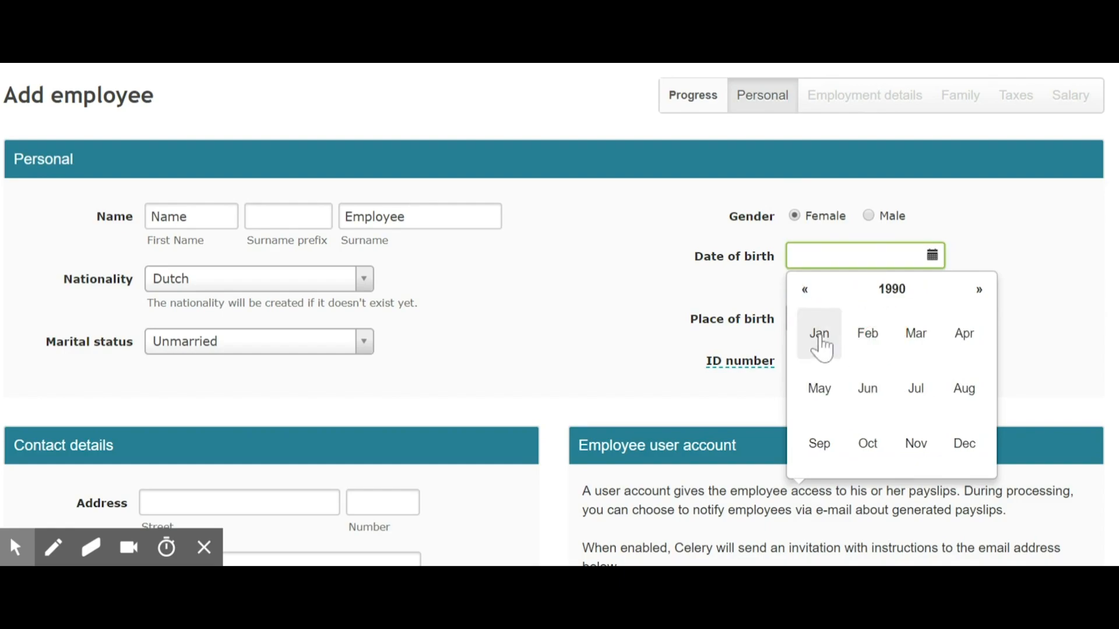
pyautogui.click(820, 337)
pyautogui.click(862, 374)
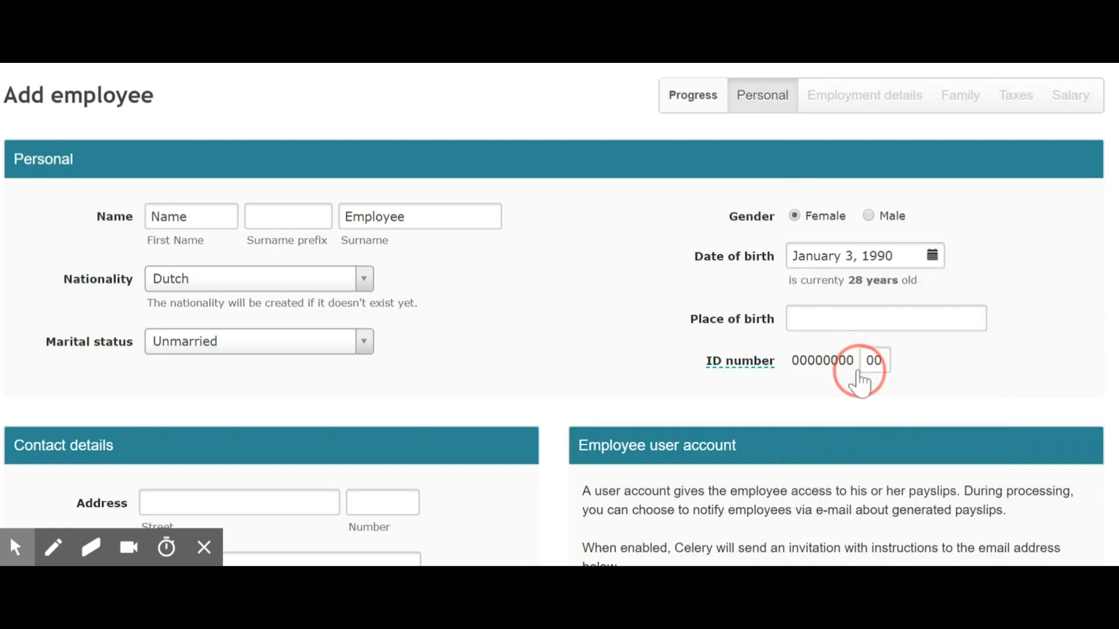
# Enter Curacao as the place of birth and fill in the last digits of the ID number.
pyautogui.click(817, 321)
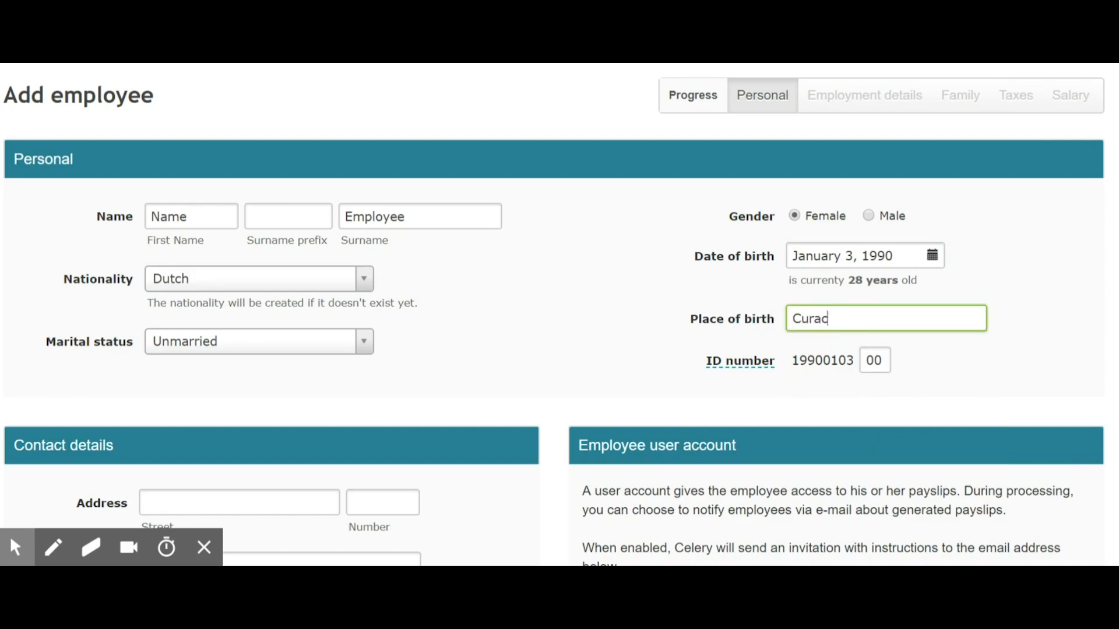
pyautogui.press('Tab')
pyautogui.write('12')
# Enter "Address" as the street in the employee's contact details.
pyautogui.scroll(-6, 560, 315)
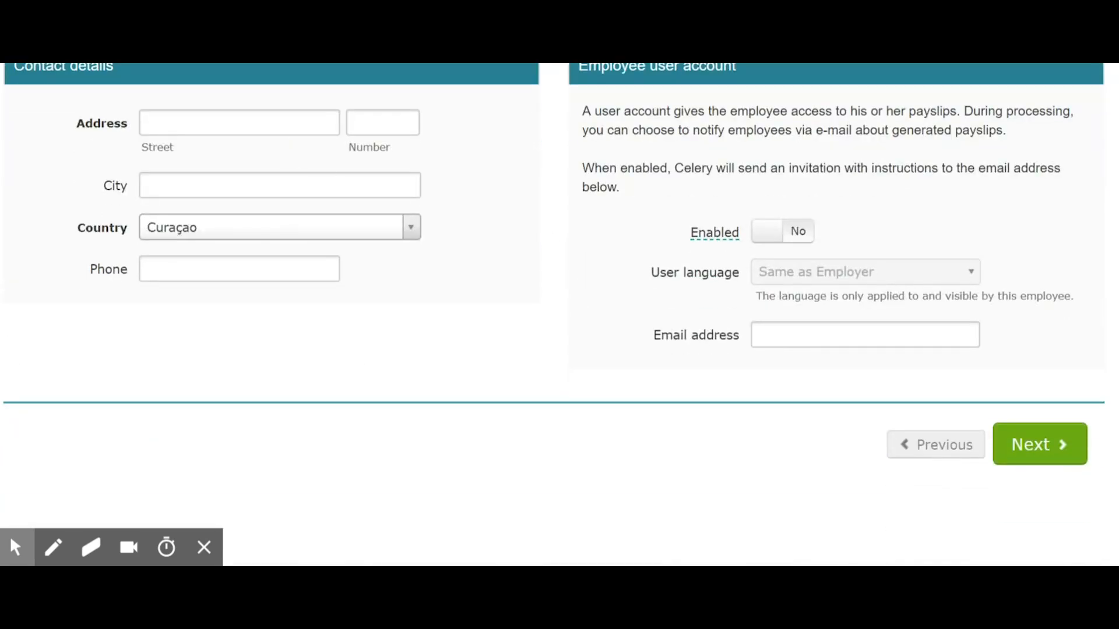
pyautogui.click(285, 127)
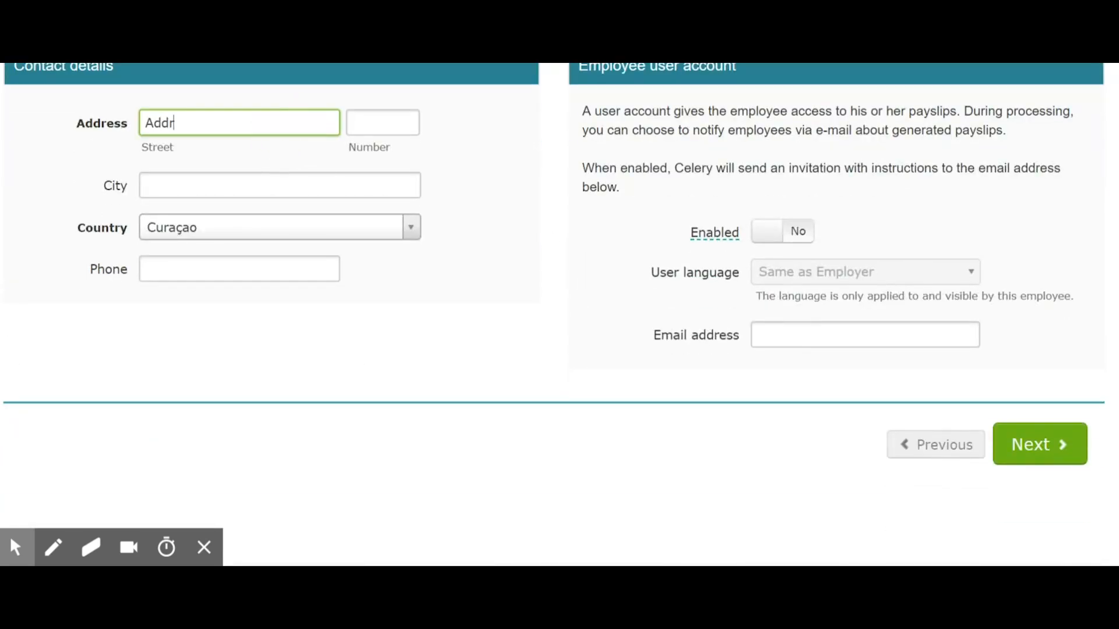
# Enable the employee user account, fill in the employee's e-mail address and proceed to the employment details.
pyautogui.scroll(2, 496, 247)
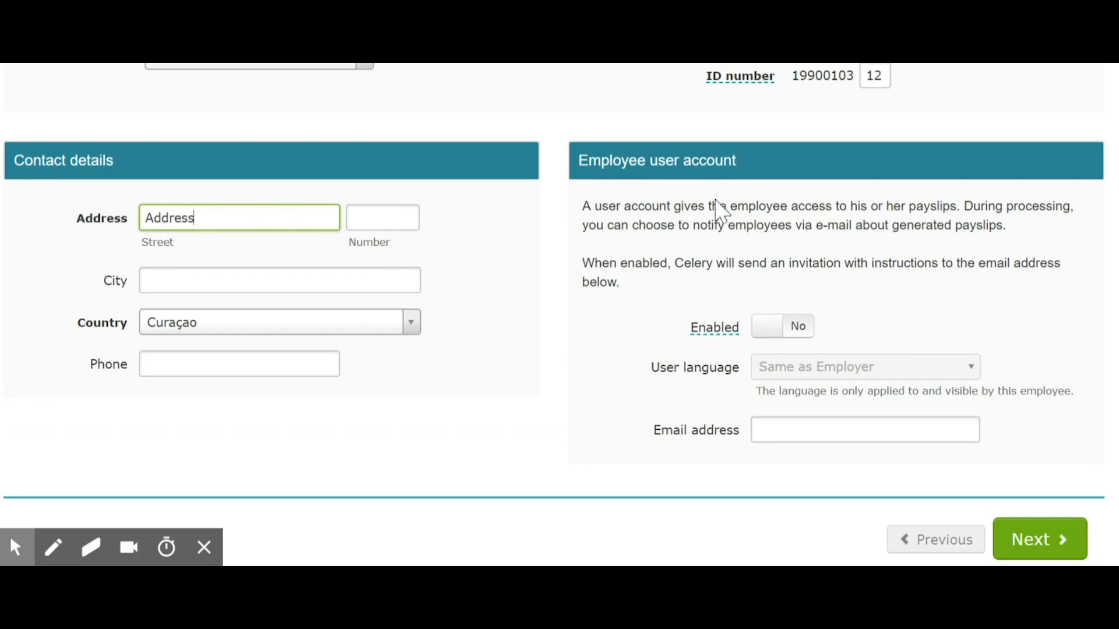
pyautogui.click(768, 329)
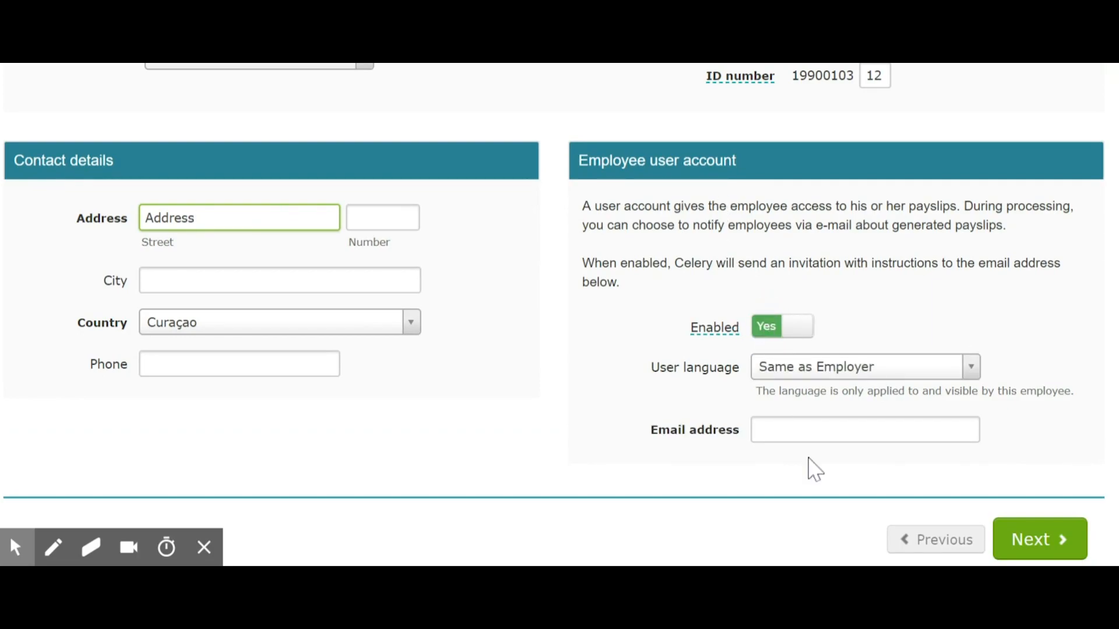
pyautogui.click(814, 423)
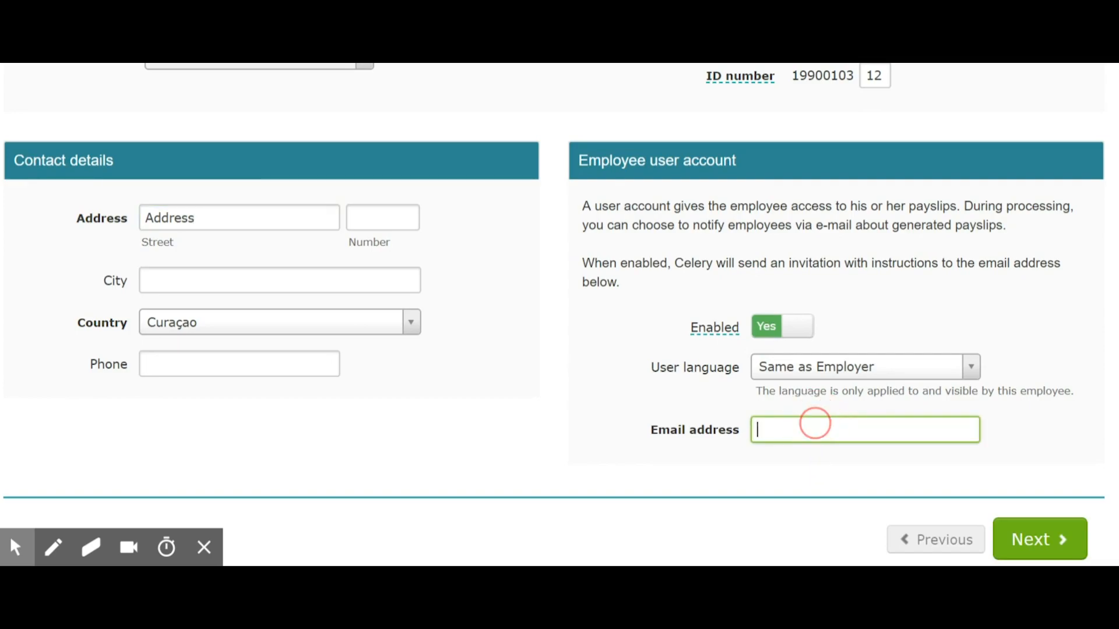
pyautogui.write('example@gmail.com')
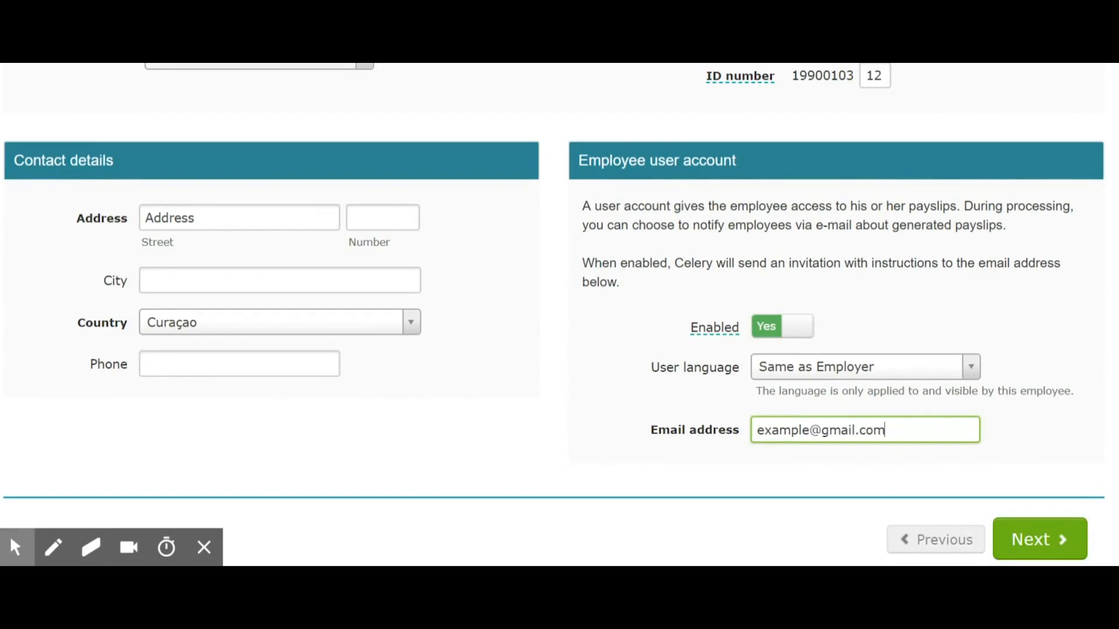
pyautogui.click(1028, 544)
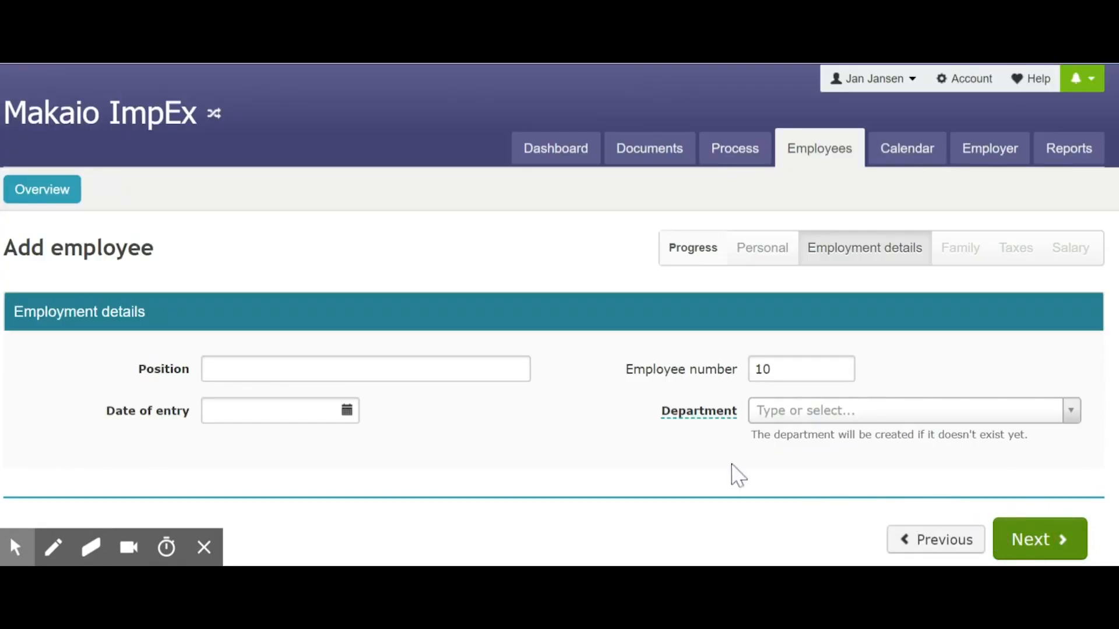
# Enter "Position" as the employee's position and set the date of entry to November 1, 2018.
pyautogui.click(414, 371)
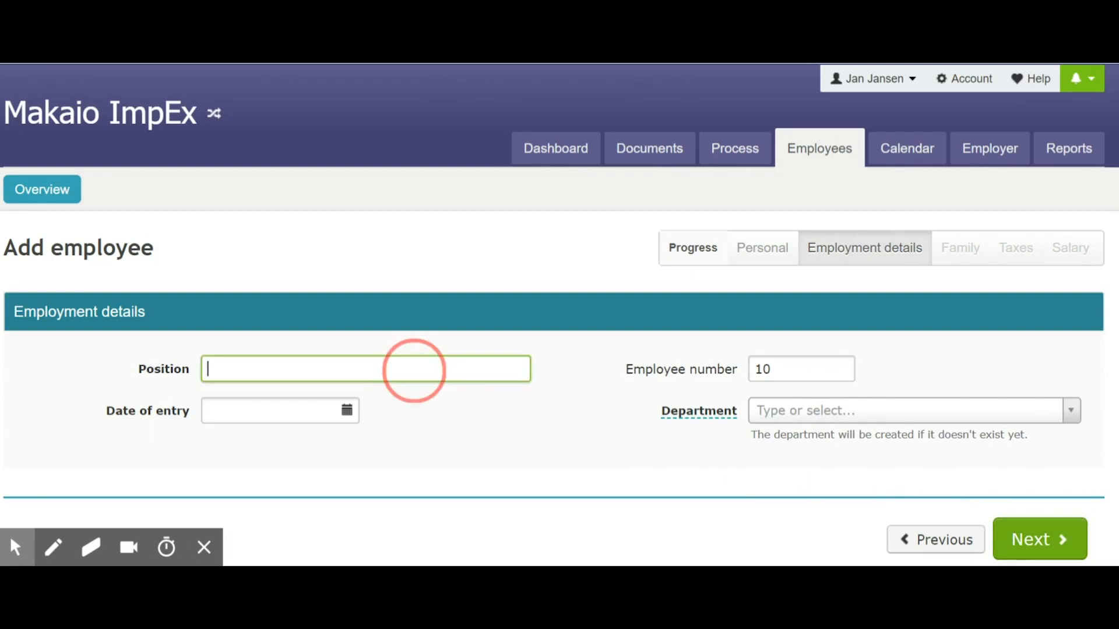
pyautogui.write('Position')
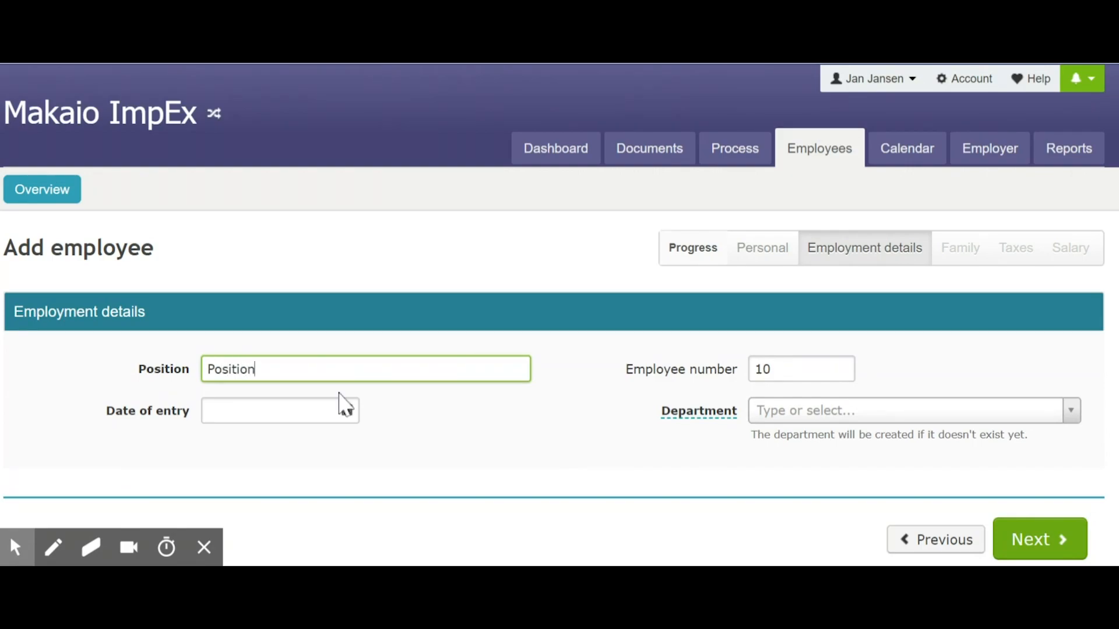
pyautogui.click(305, 417)
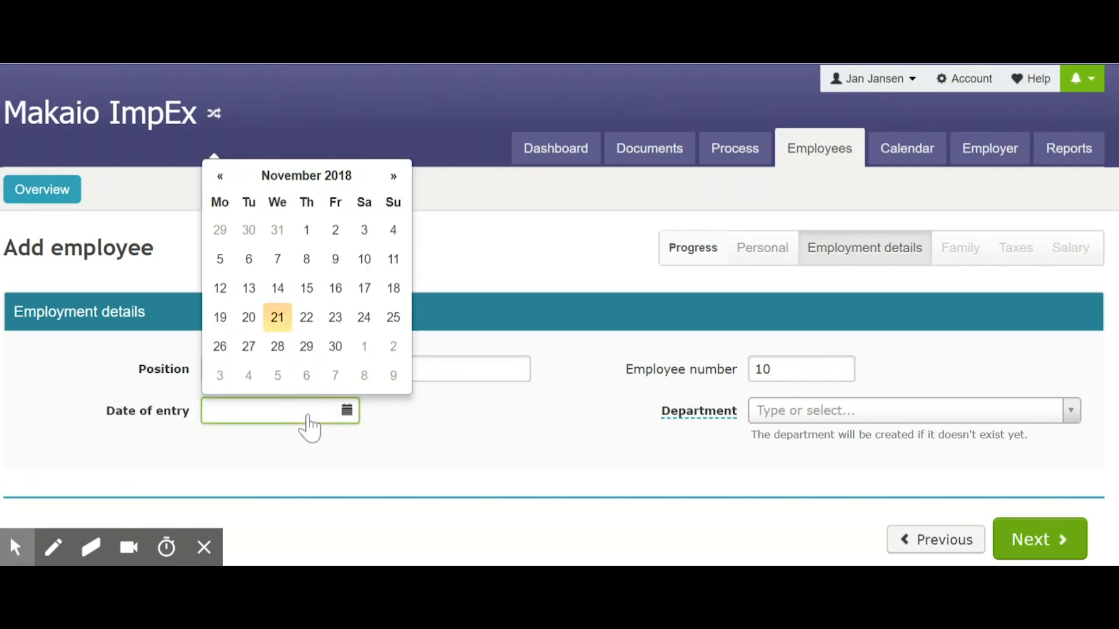
pyautogui.click(298, 245)
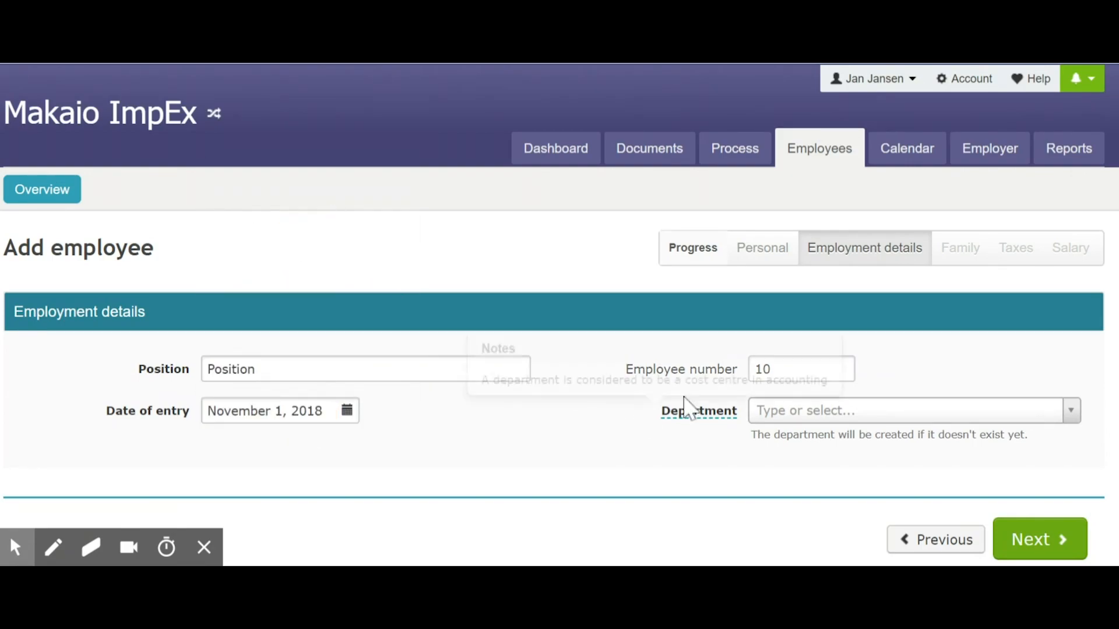
# Assign the employee to department 03 - Accounting and proceed to the family details.
pyautogui.click(832, 408)
pyautogui.click(834, 506)
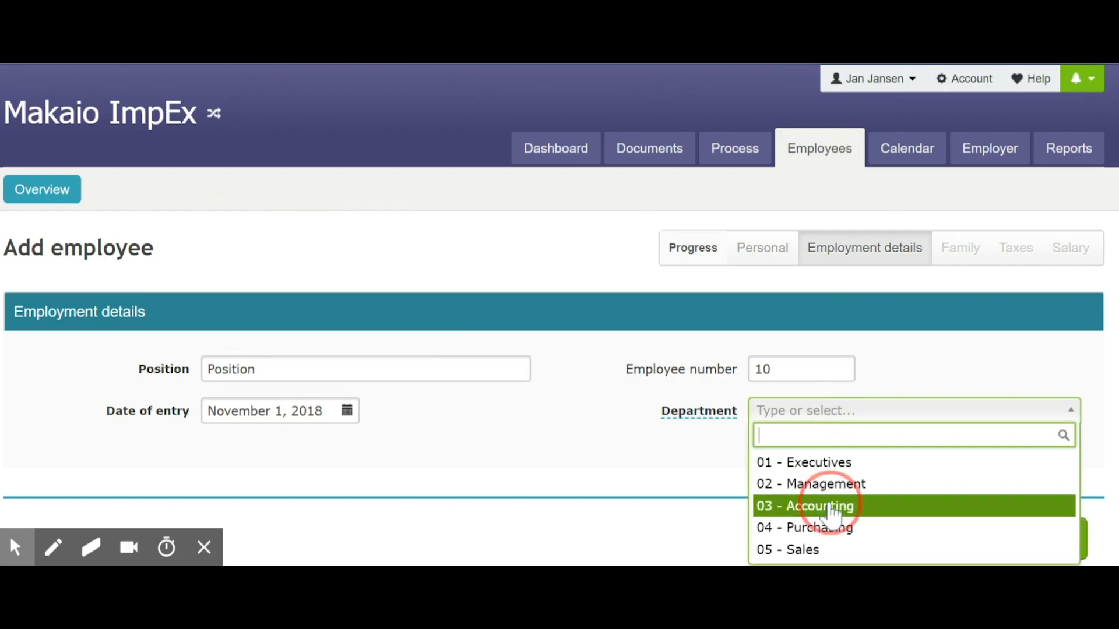
pyautogui.click(1040, 537)
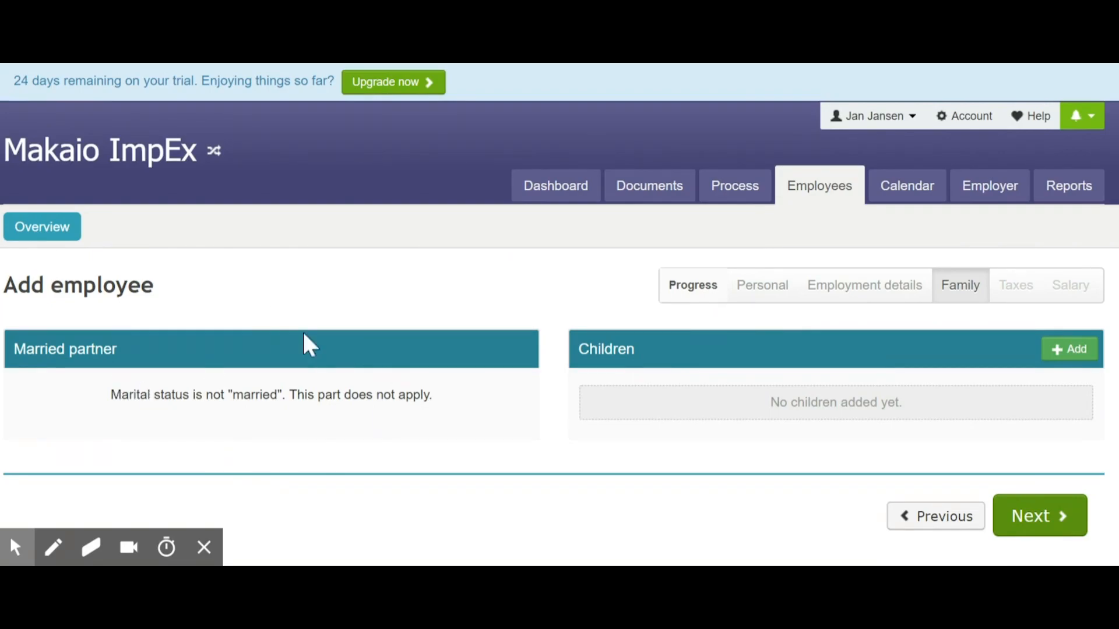
# Add a child with first name "Child" and surname "1", and pick the child's date of birth.
pyautogui.click(1075, 352)
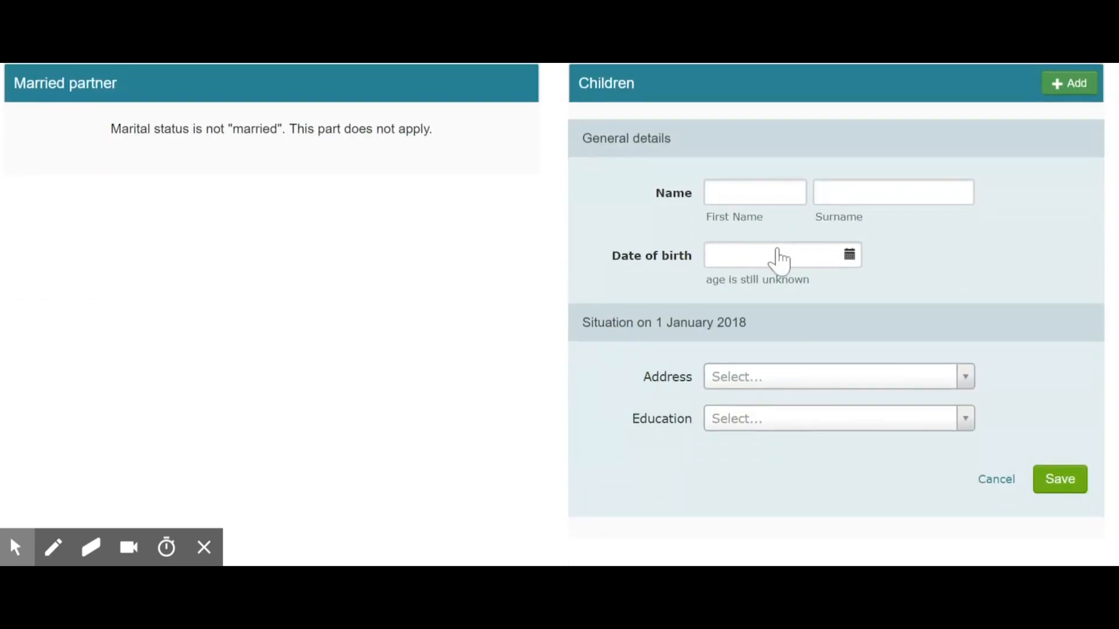
pyautogui.click(762, 188)
pyautogui.write('Child')
pyautogui.press('Tab')
pyautogui.write('1')
pyautogui.click(750, 263)
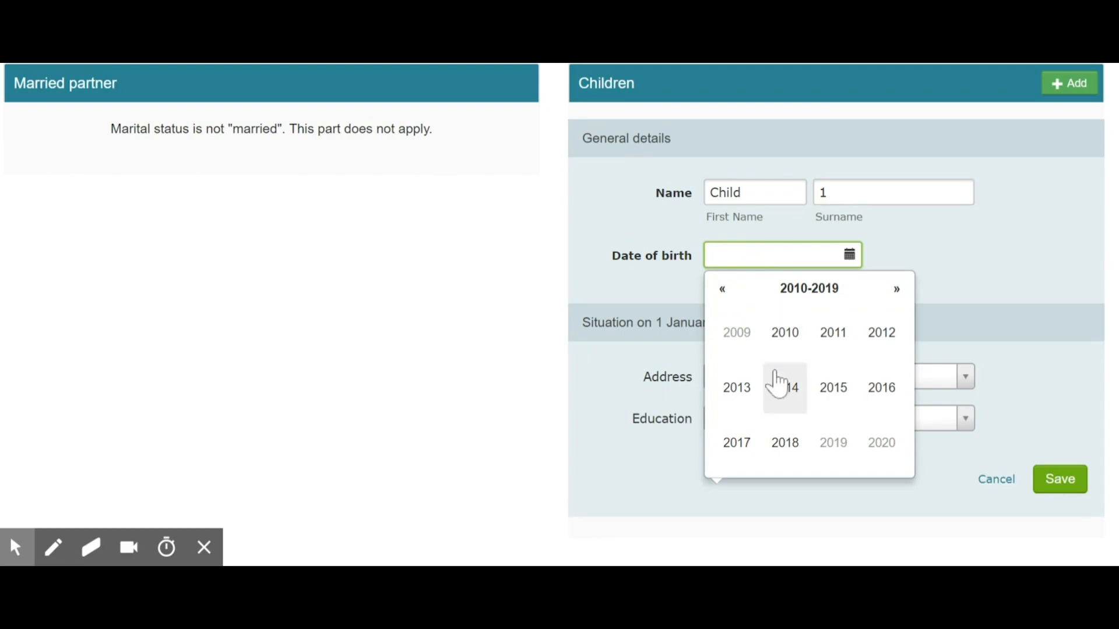
pyautogui.click(785, 443)
pyautogui.click(786, 397)
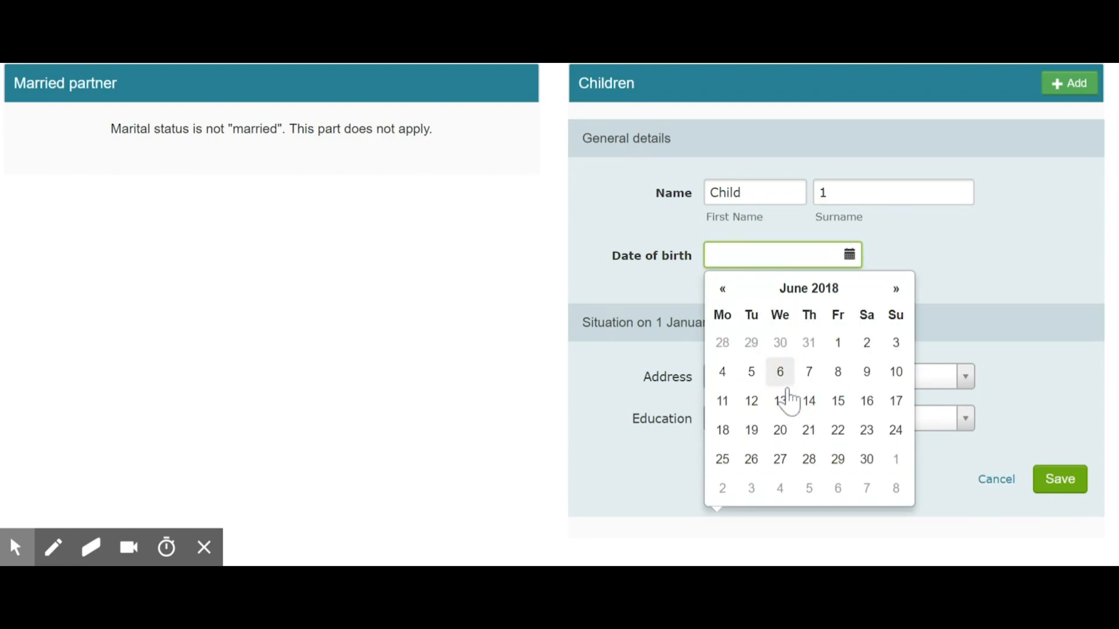
pyautogui.click(807, 372)
# Set the child's address to Same as employee and education to None or primary education, and save the child.
pyautogui.click(781, 374)
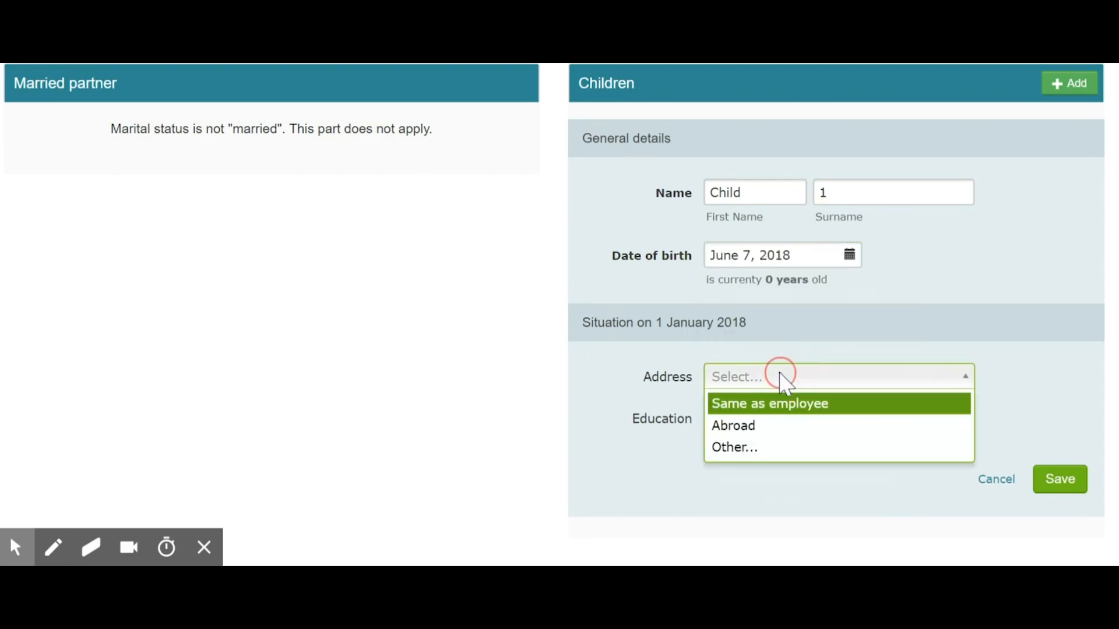
pyautogui.click(786, 408)
pyautogui.click(791, 418)
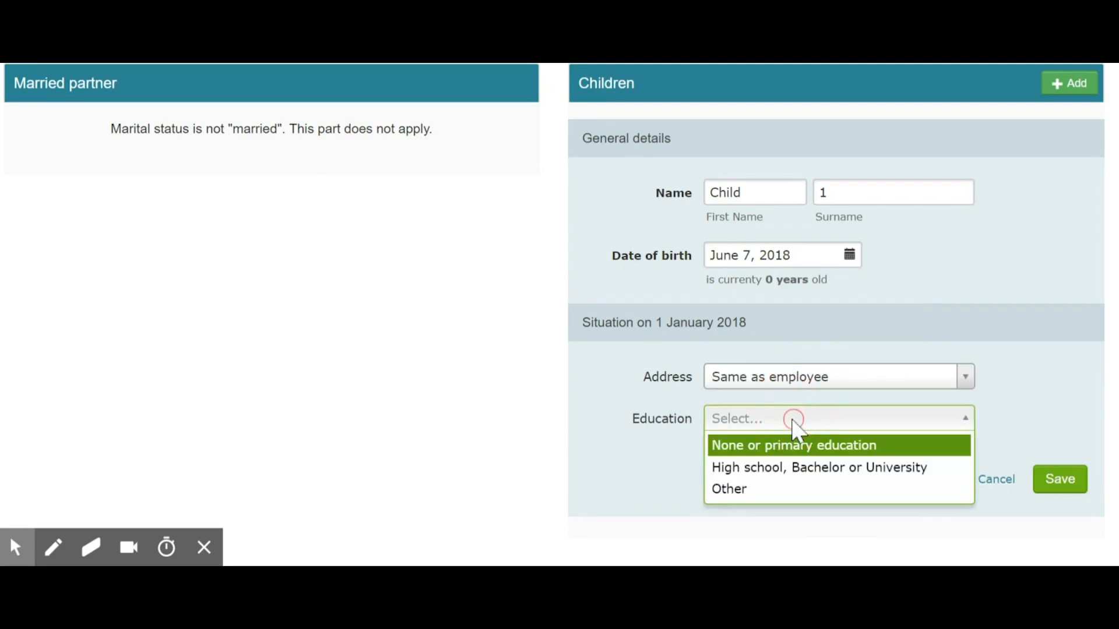
pyautogui.click(798, 446)
pyautogui.click(1052, 476)
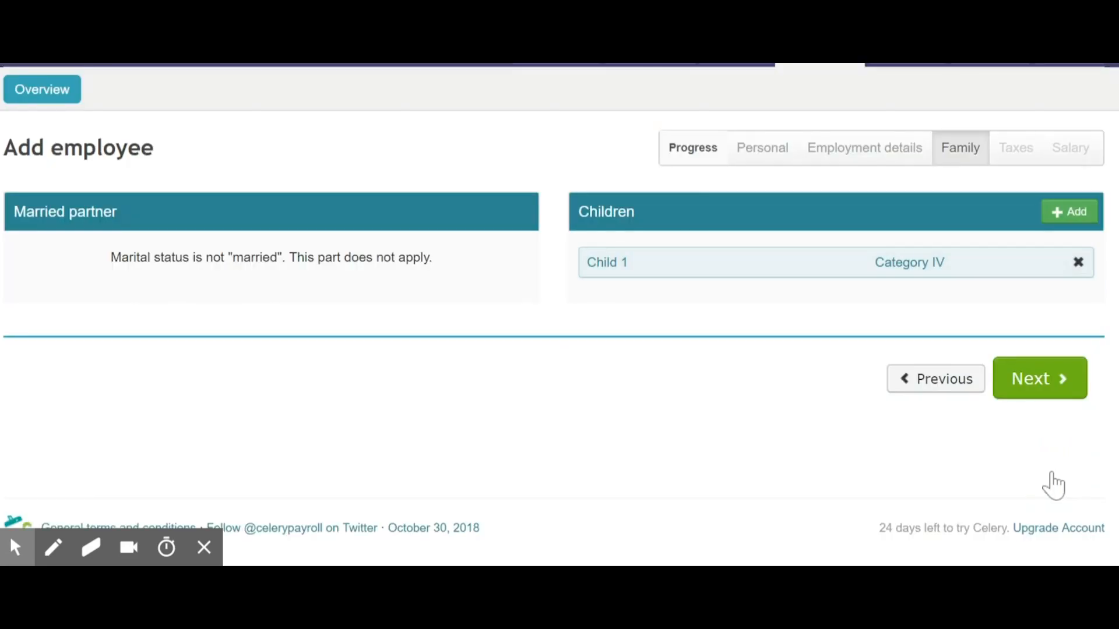
# Proceed from the family details to the employee's taxes and premiums.
pyautogui.click(1041, 385)
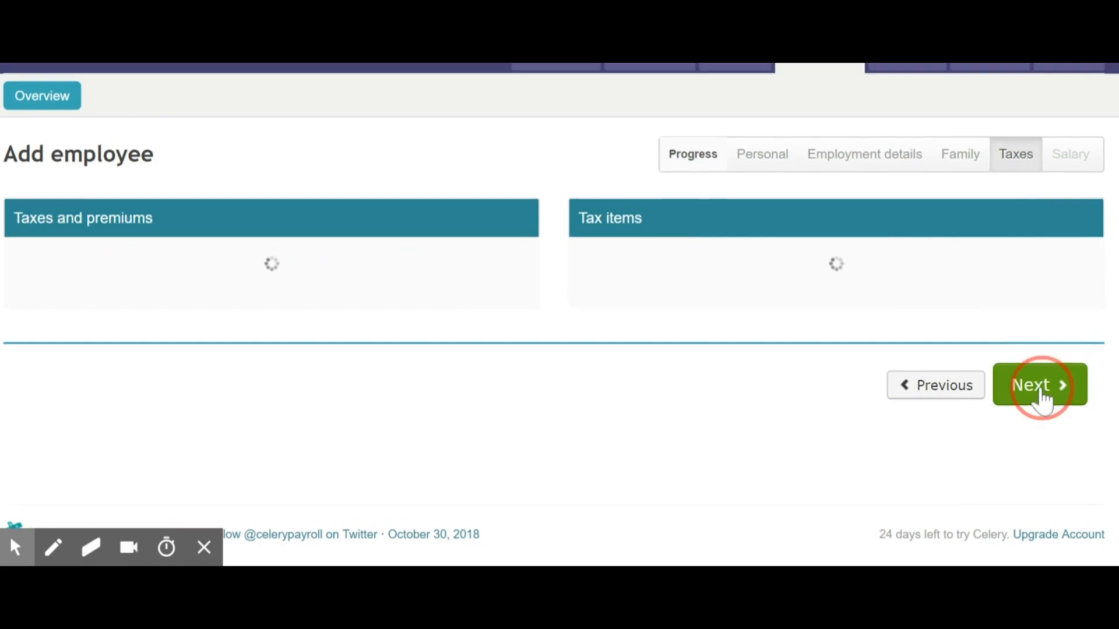
pyautogui.moveTo(1048, 400)
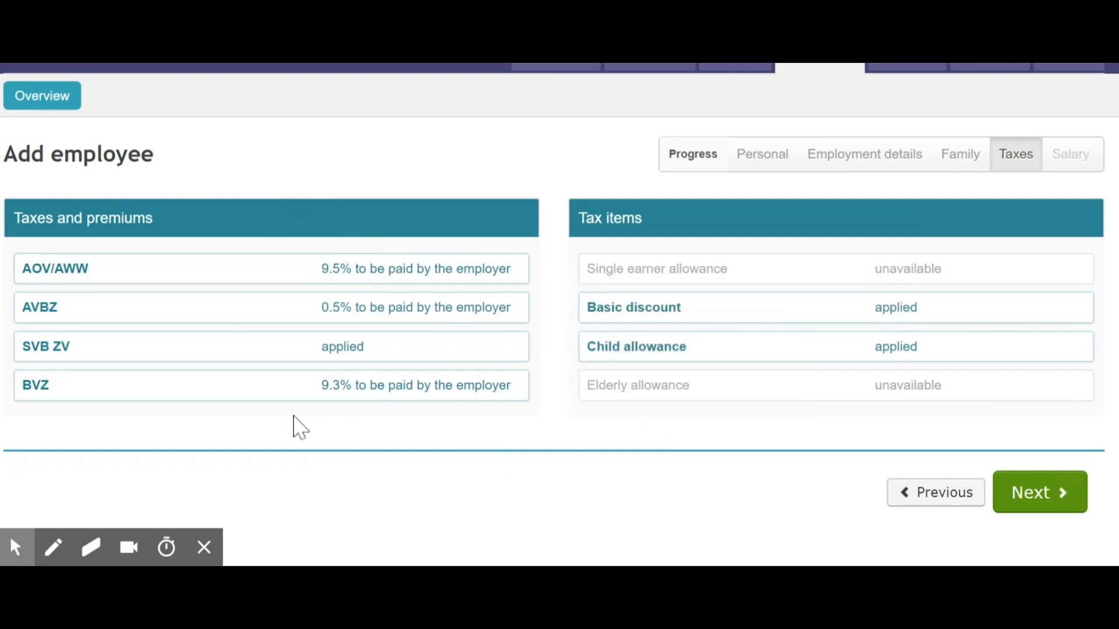
pyautogui.moveTo(394, 362)
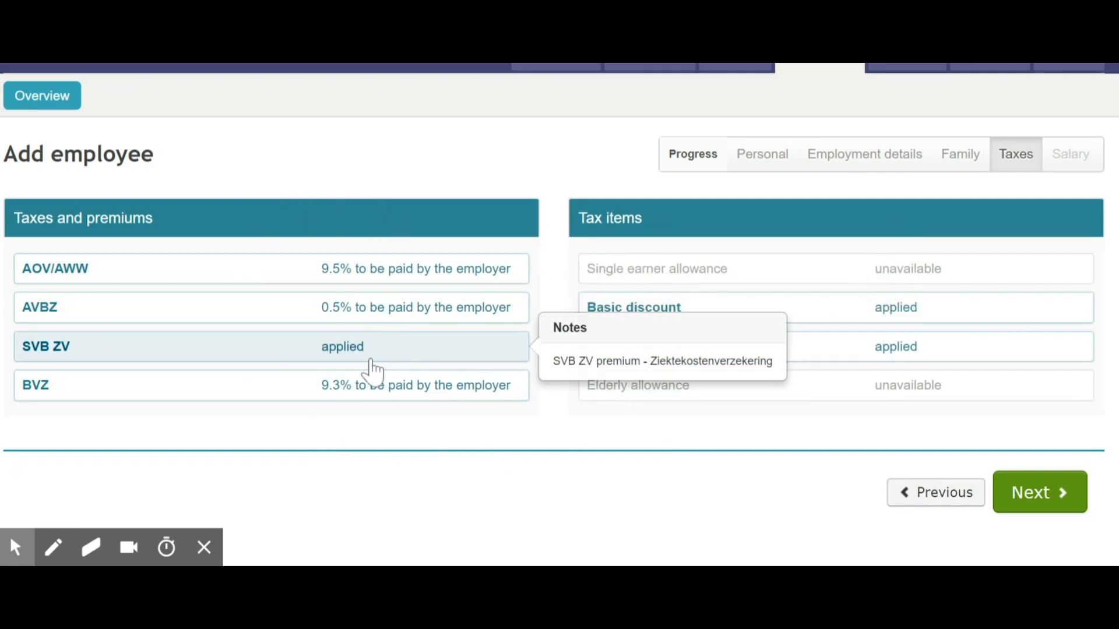
# Set the employer-paid percentage of the AOV/AWW premium to 10, not paid in full by the employer, and save it.
pyautogui.click(300, 275)
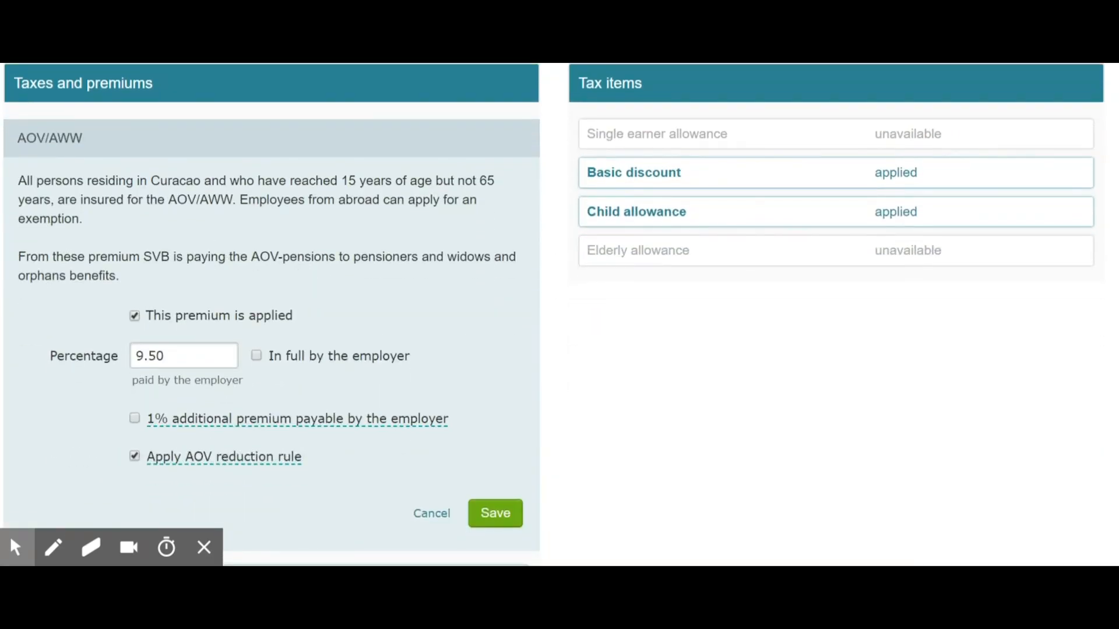
pyautogui.click(134, 317)
pyautogui.click(142, 317)
pyautogui.click(256, 356)
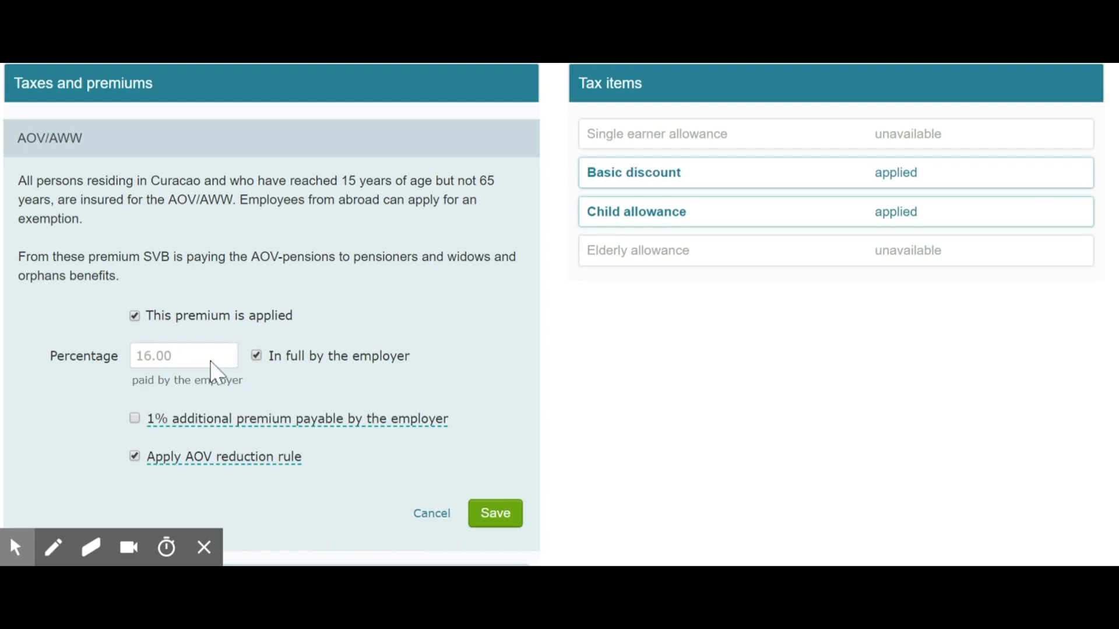
pyautogui.click(252, 358)
pyautogui.doubleClick(143, 357)
pyautogui.write('10')
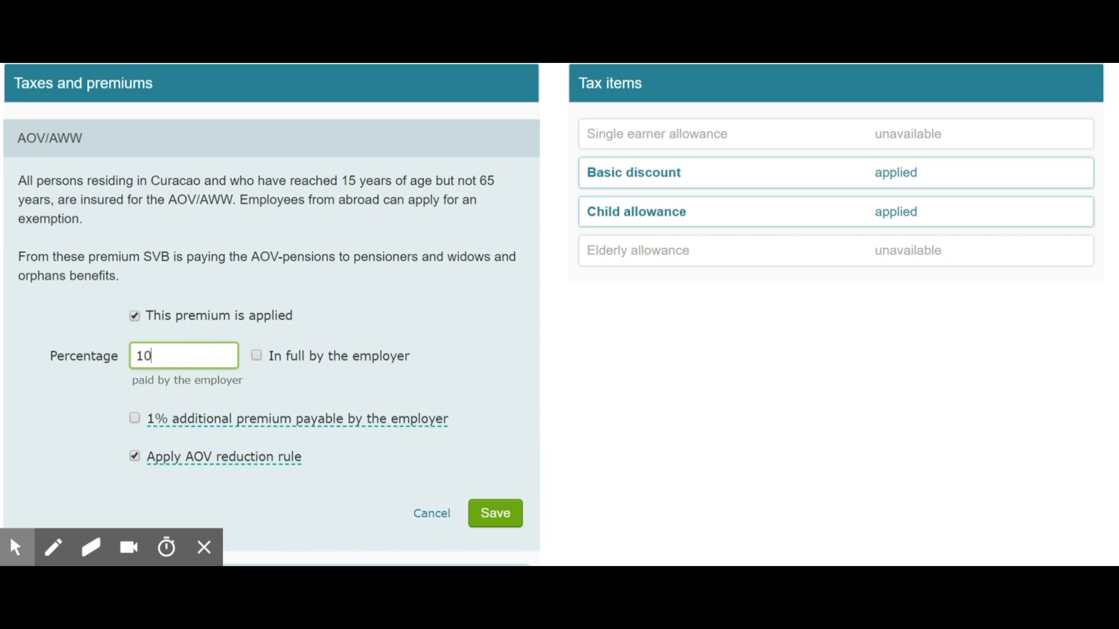
pyautogui.click(493, 512)
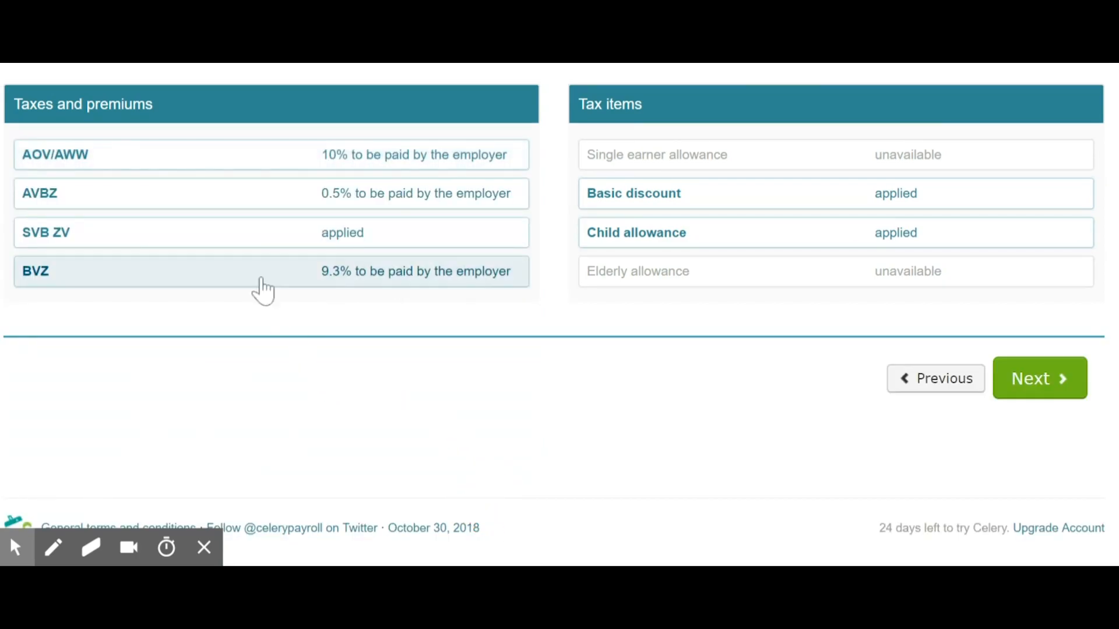
# Stop applying the SVB ZV premium to the employee and save the change.
pyautogui.click(256, 236)
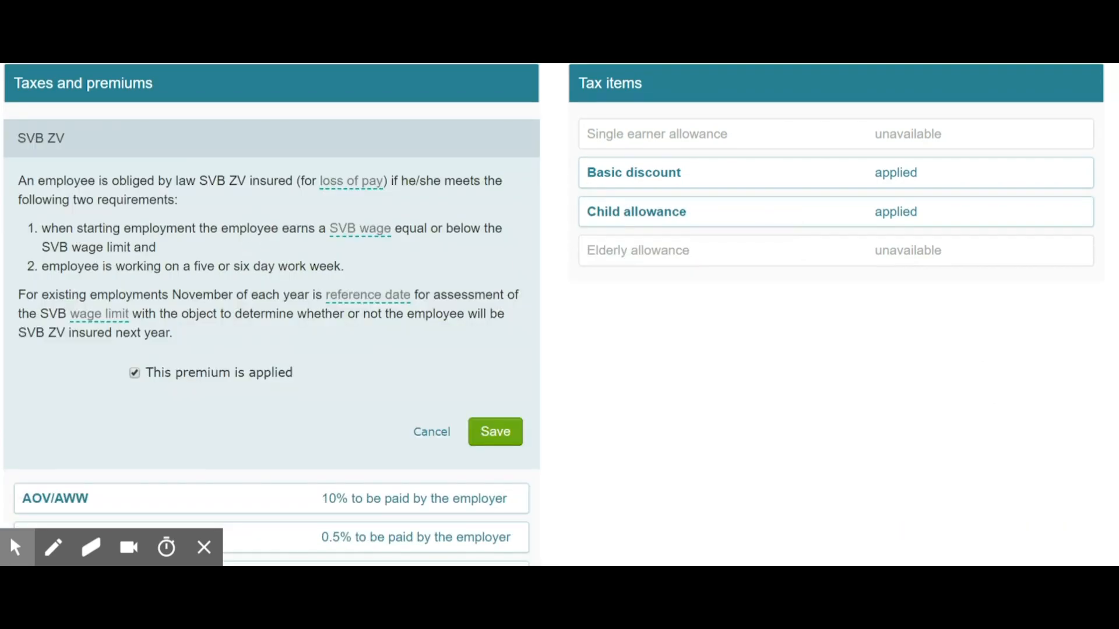
pyautogui.click(135, 373)
pyautogui.click(487, 442)
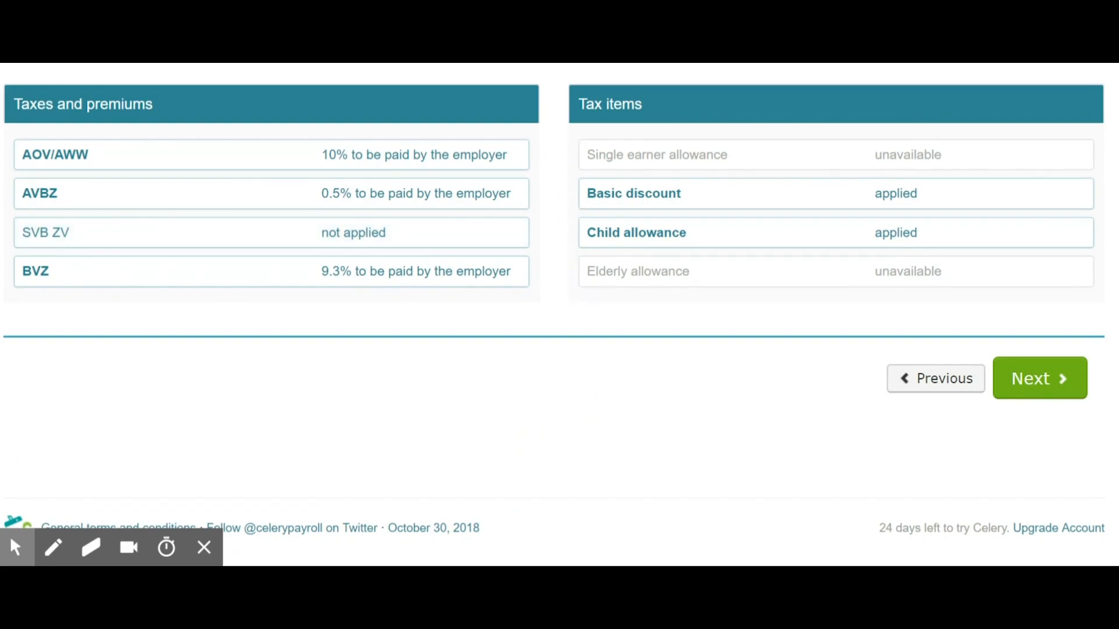
# Save the basic discount and child allowance as applied tax items and proceed to the salary details.
pyautogui.click(644, 194)
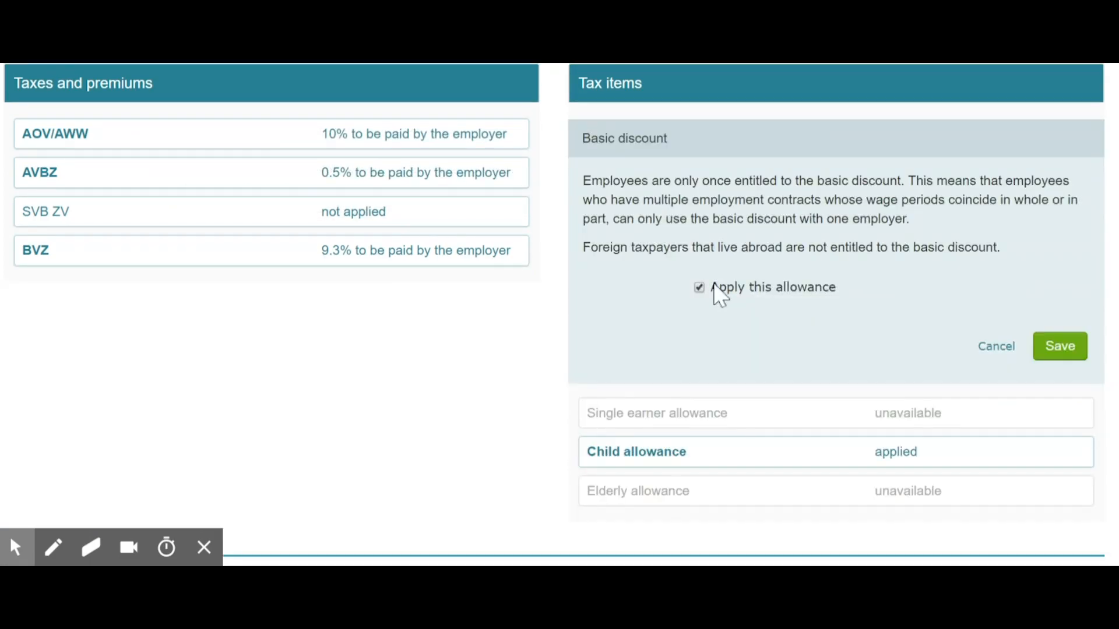
pyautogui.click(1060, 346)
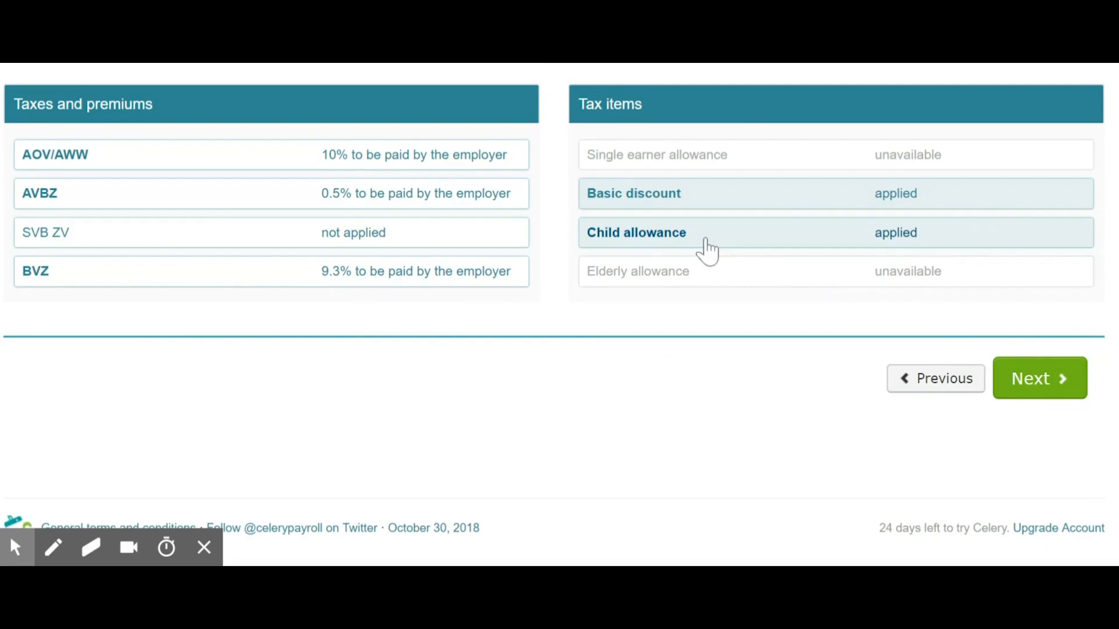
pyautogui.click(706, 245)
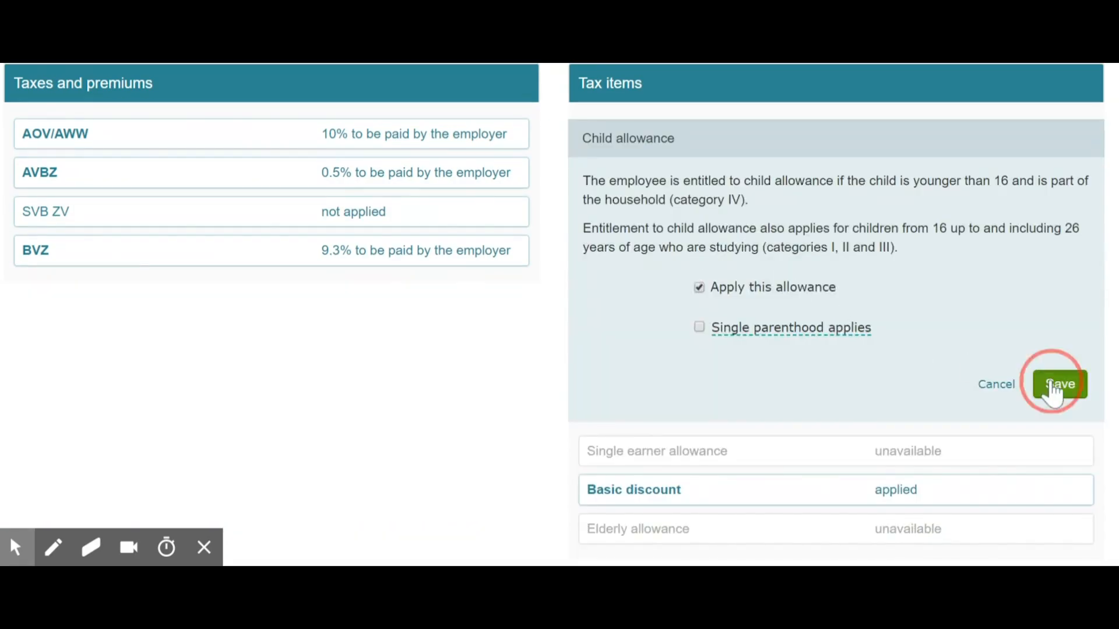
pyautogui.click(1053, 389)
pyautogui.moveTo(608, 283)
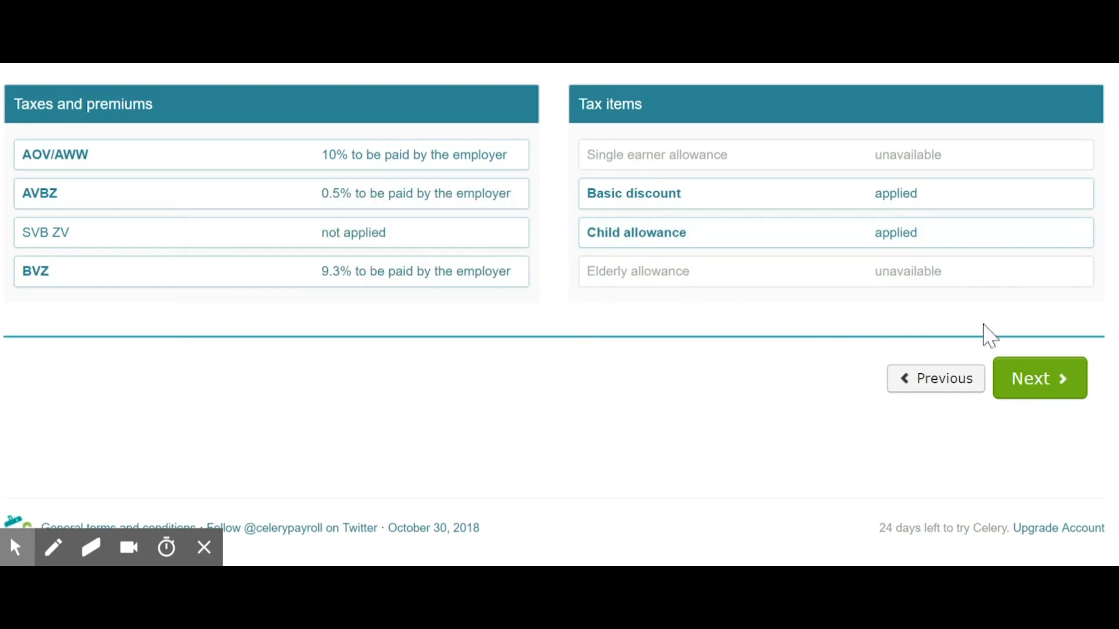
pyautogui.click(1051, 380)
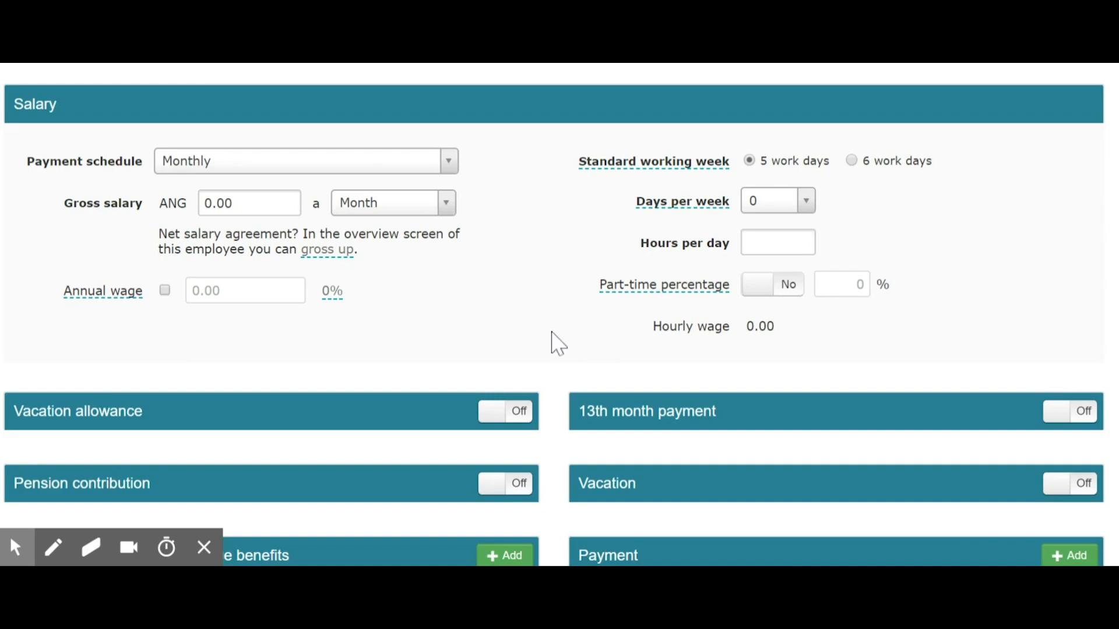
# Keep the monthly payment schedule and set the gross salary to ANG 20 per hour.
pyautogui.click(449, 163)
pyautogui.click(450, 162)
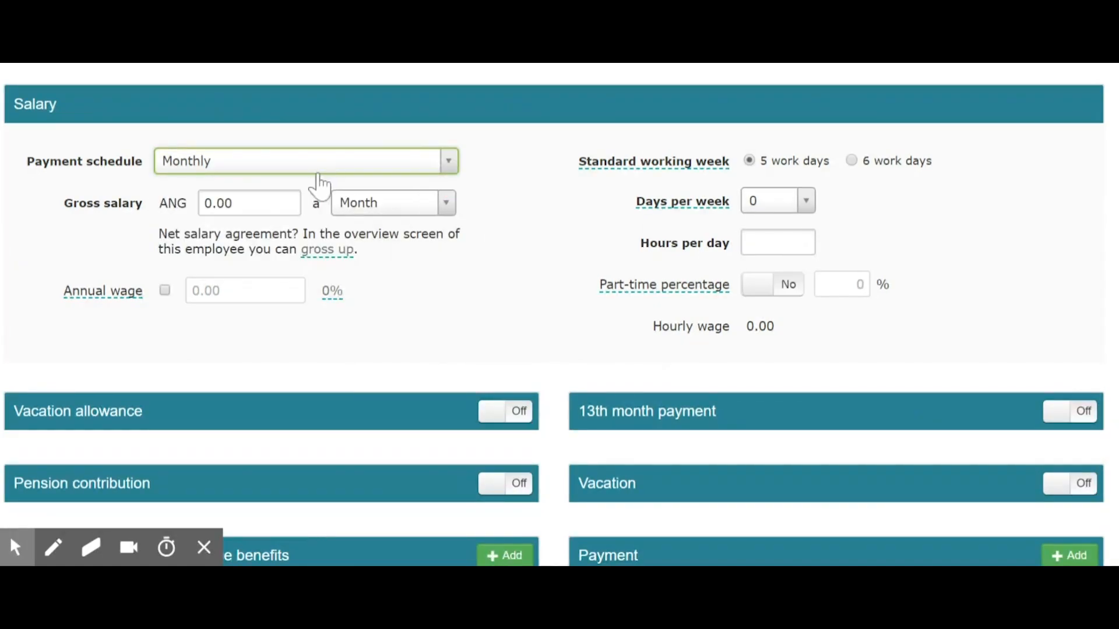
pyautogui.moveTo(249, 200); pyautogui.dragTo(204, 203)
pyautogui.write('20')
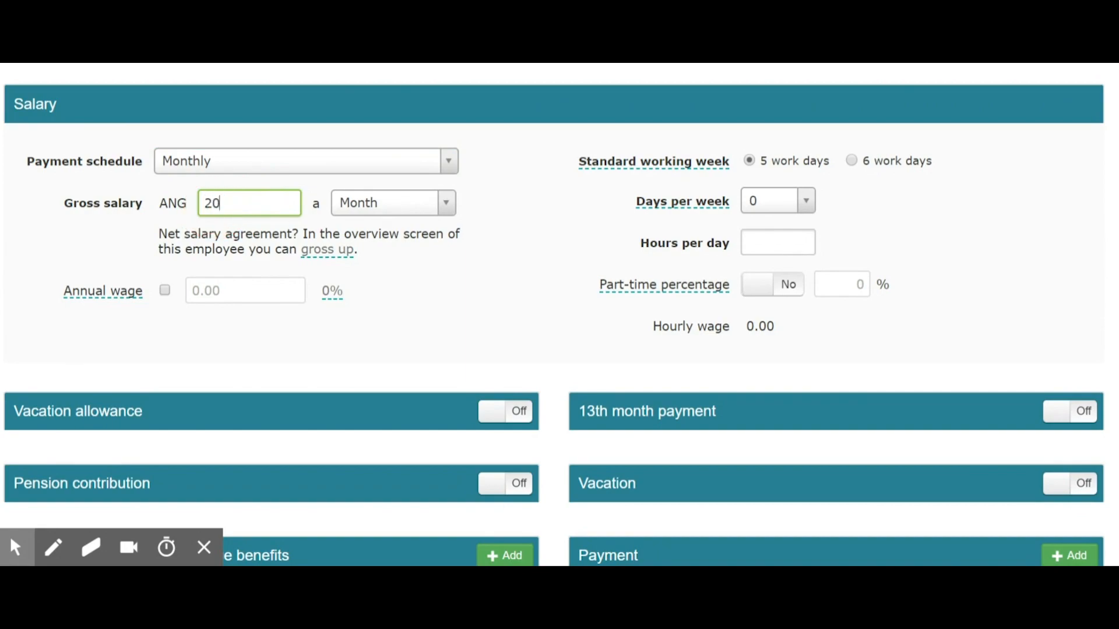
pyautogui.click(387, 205)
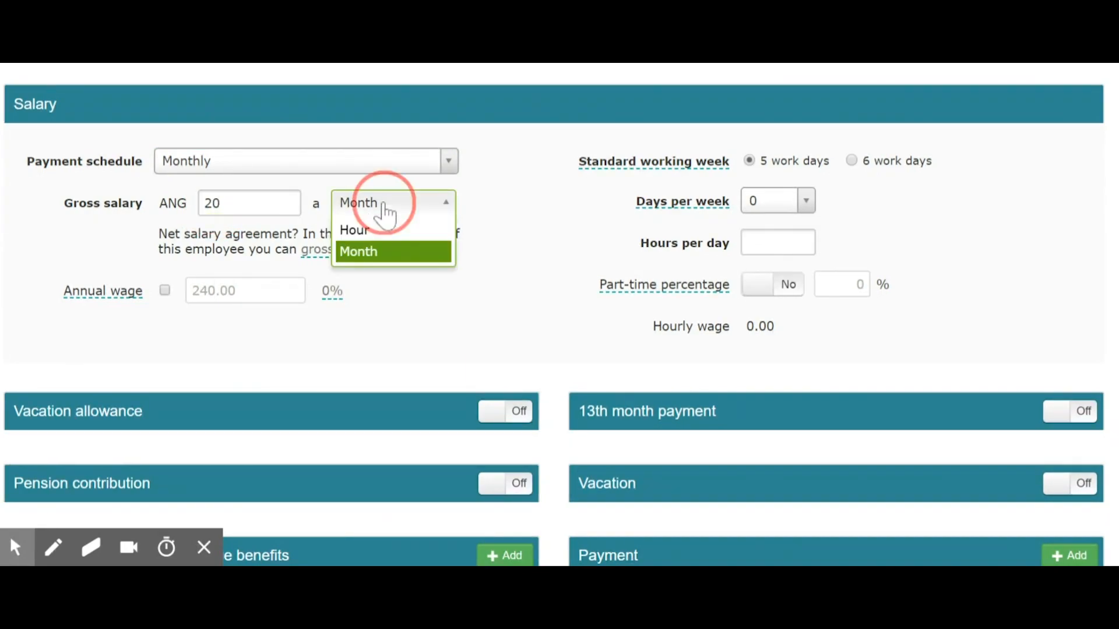
pyautogui.click(376, 228)
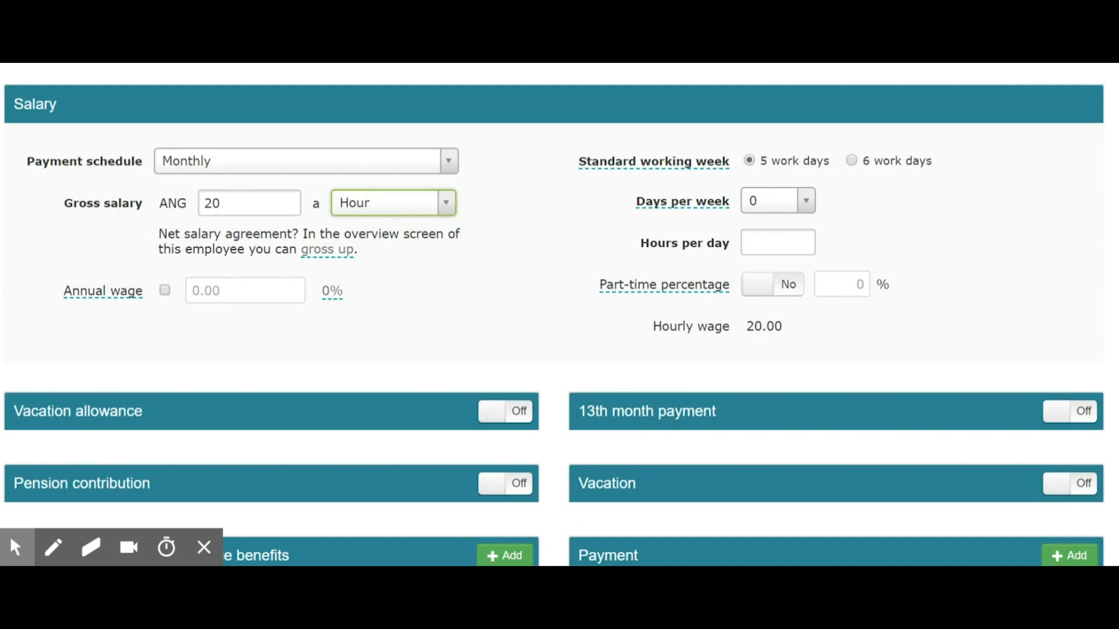
# Change the gross salary to ANG 2000 per month.
pyautogui.click(253, 204)
pyautogui.write('00')
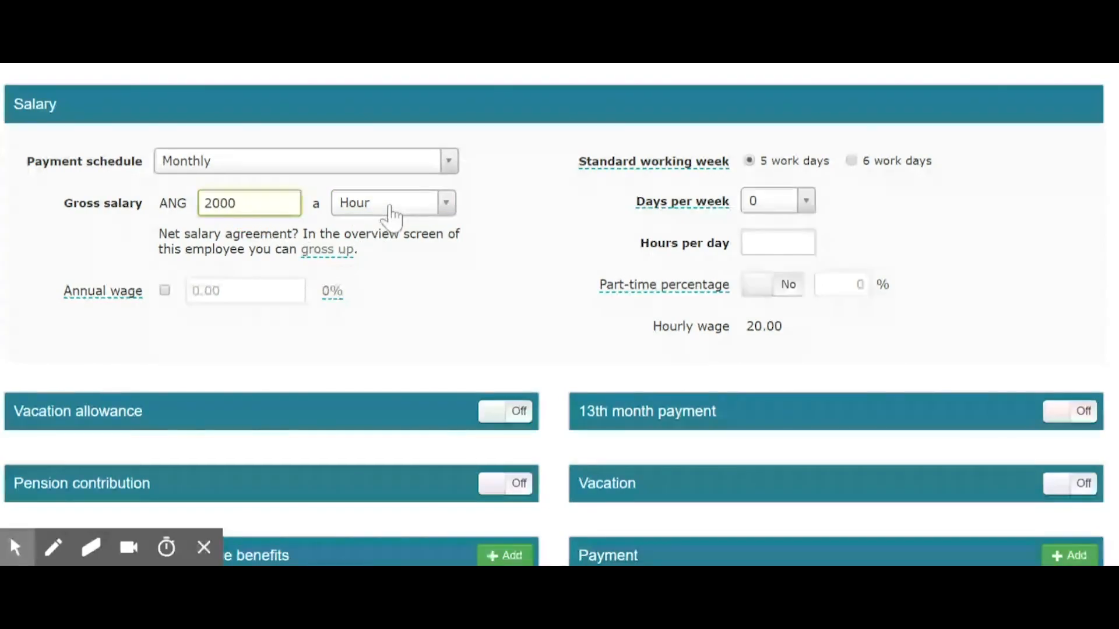
pyautogui.click(389, 210)
pyautogui.click(388, 256)
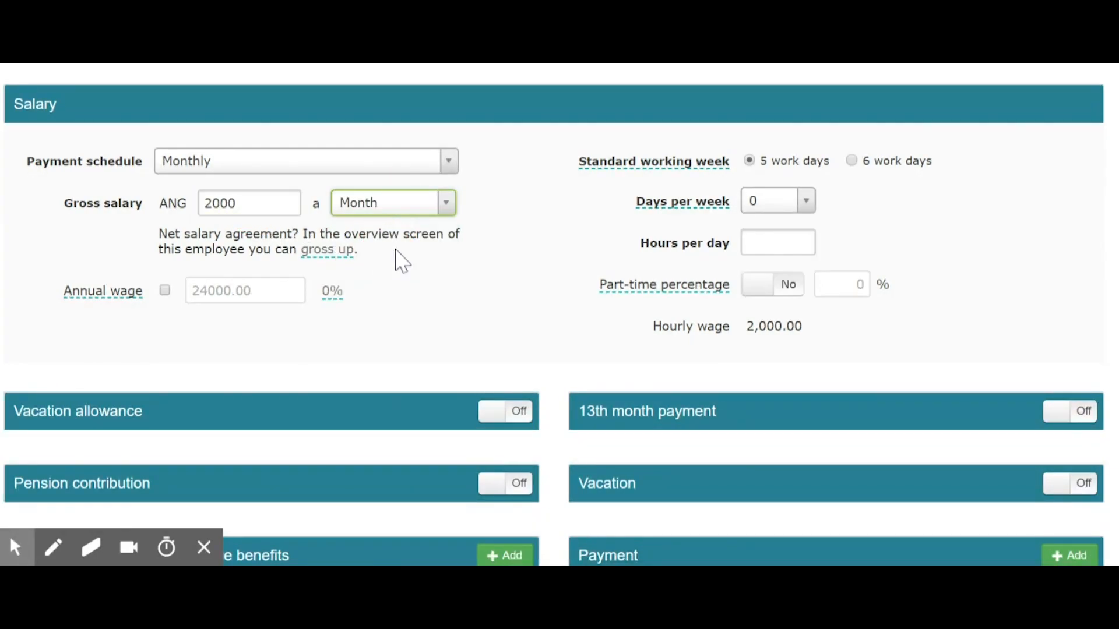
# Set the employee's working time to 5 days per week and 8 hours per day.
pyautogui.moveTo(642, 174)
pyautogui.click(787, 209)
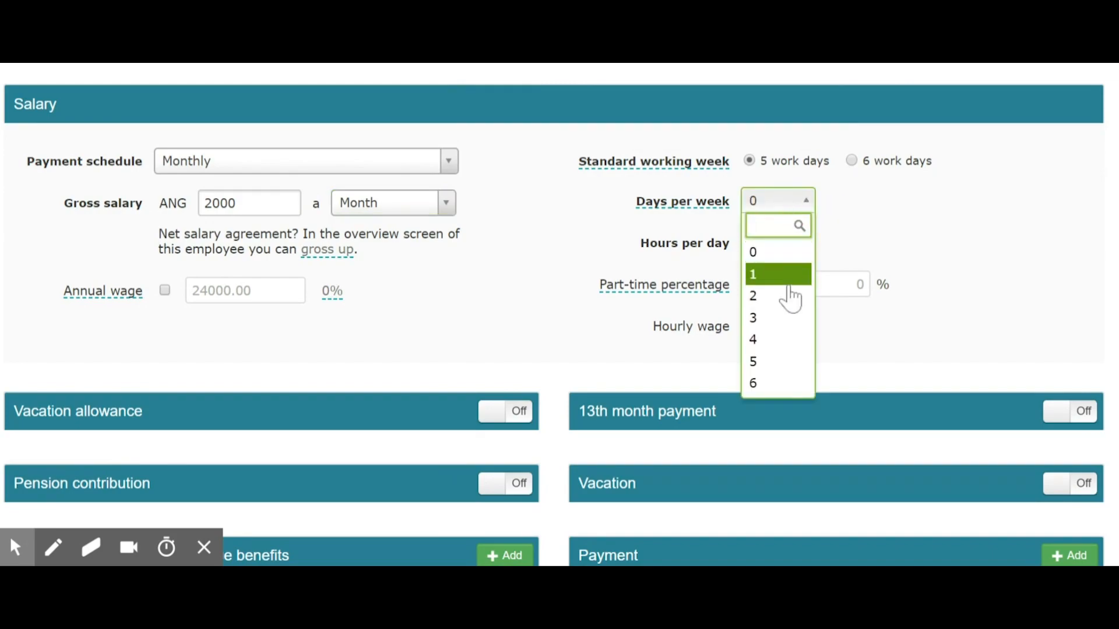
pyautogui.click(784, 362)
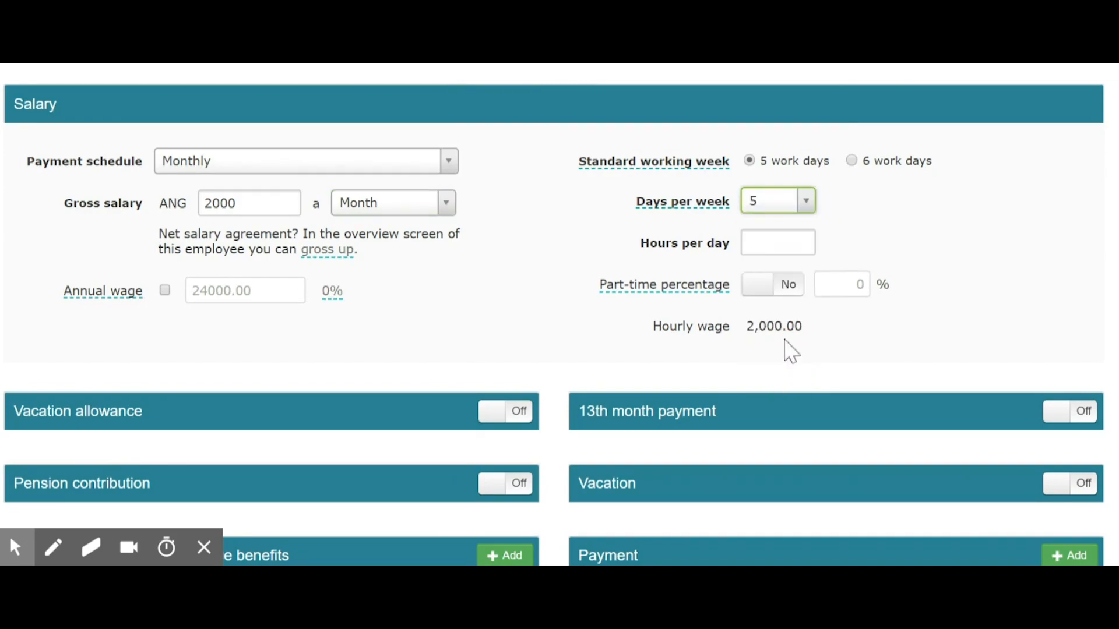
pyautogui.click(778, 247)
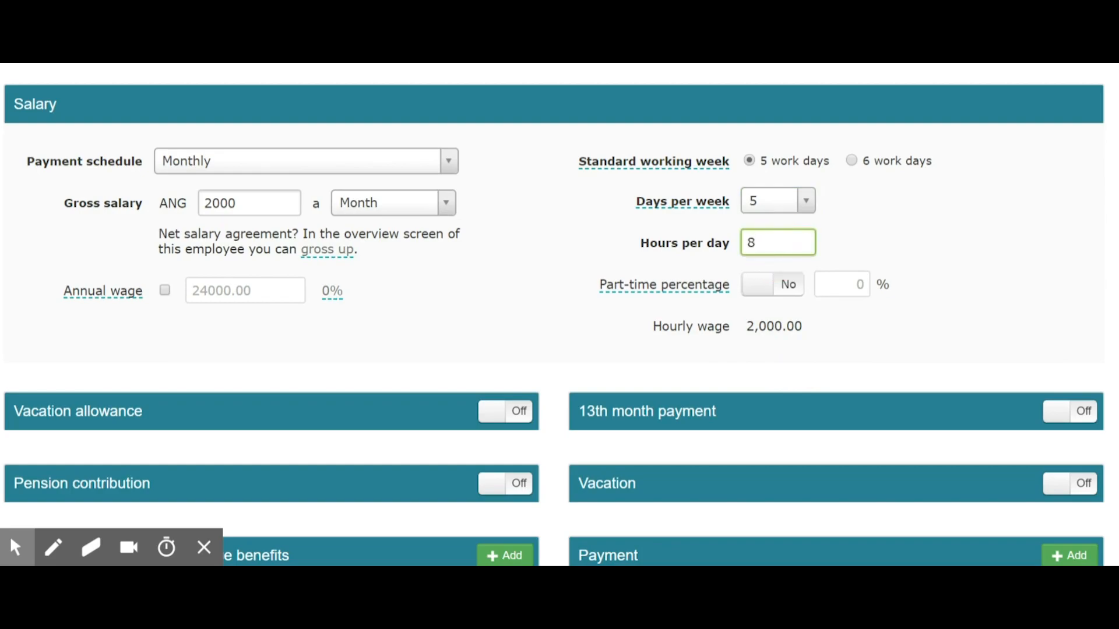
# Enable the vacation allowance at 8 percent per pay period, printed on the regular payslip and paid in June (1 Jun to 30 Jun).
pyautogui.scroll(-3, 524, 335)
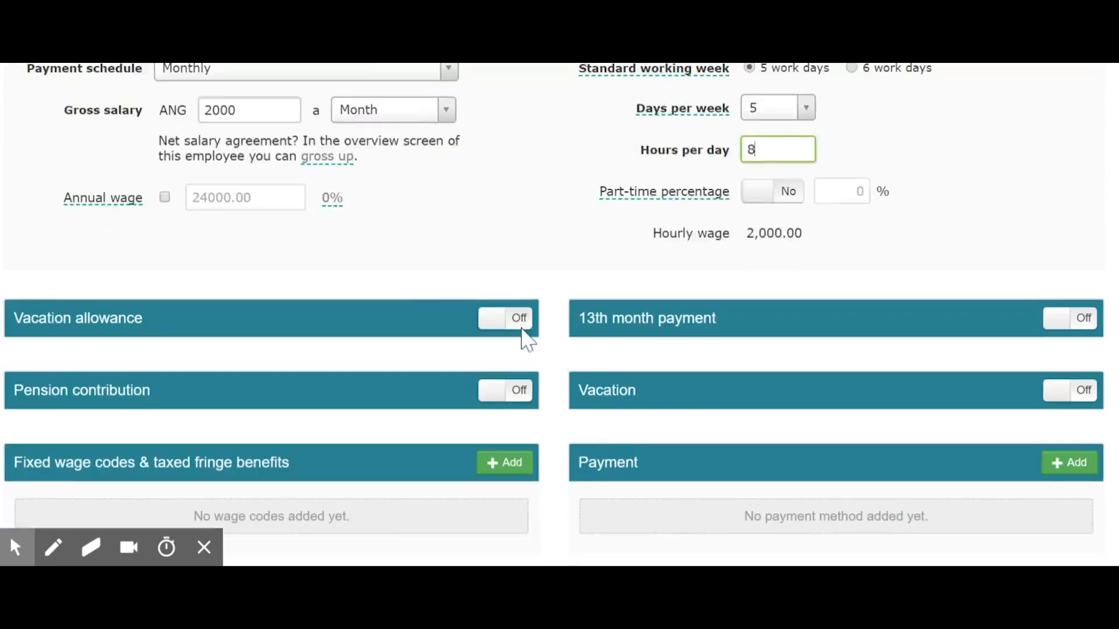
pyautogui.scroll(-3, 524, 338)
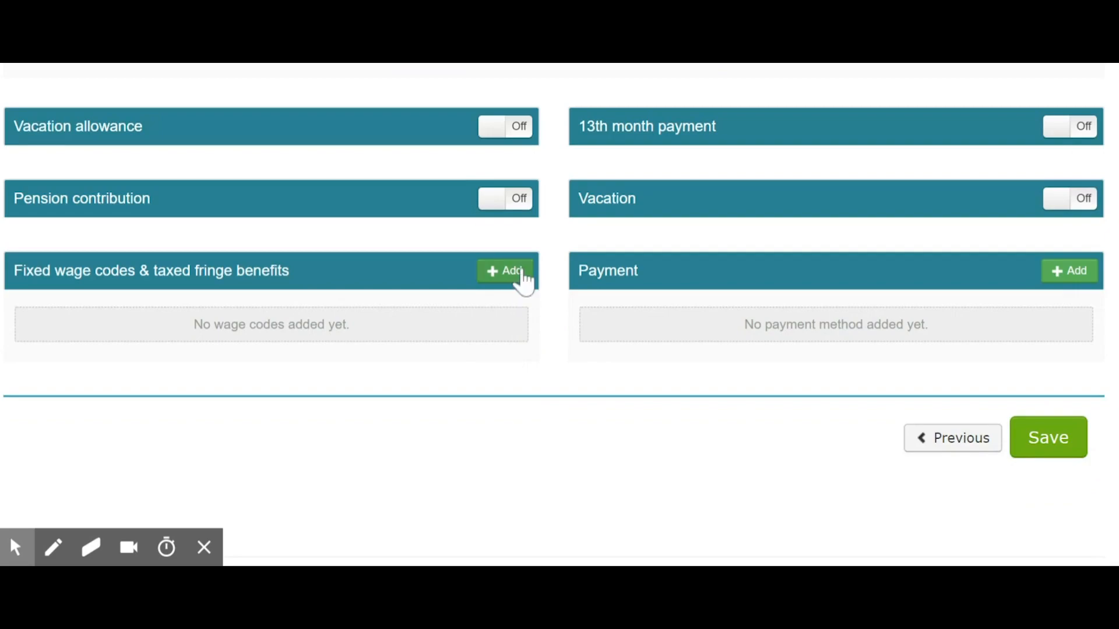
pyautogui.click(496, 133)
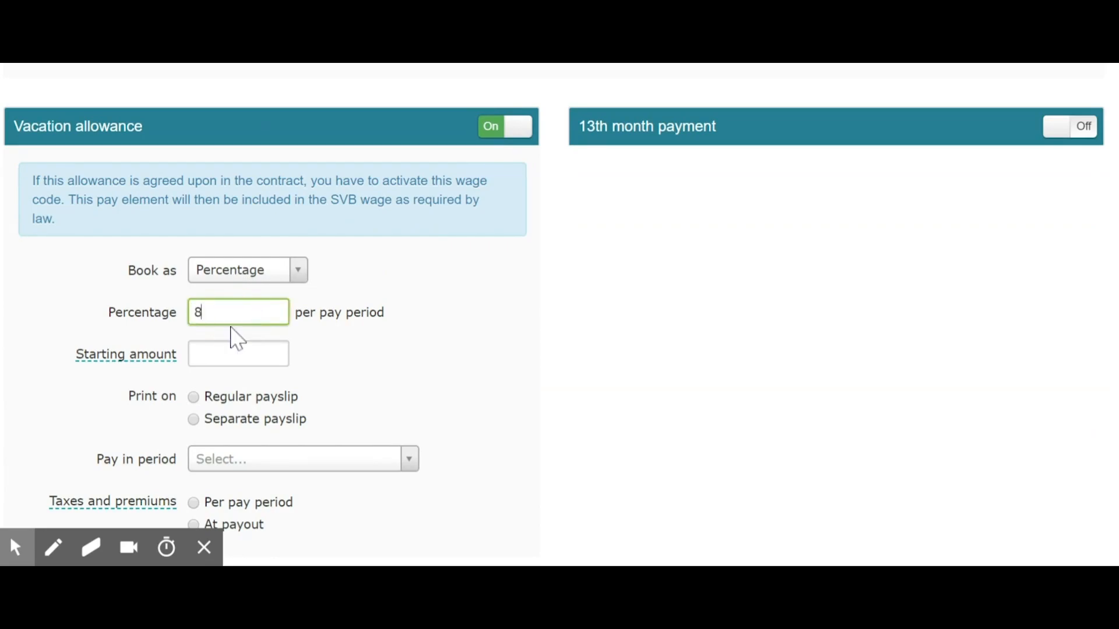
pyautogui.click(234, 398)
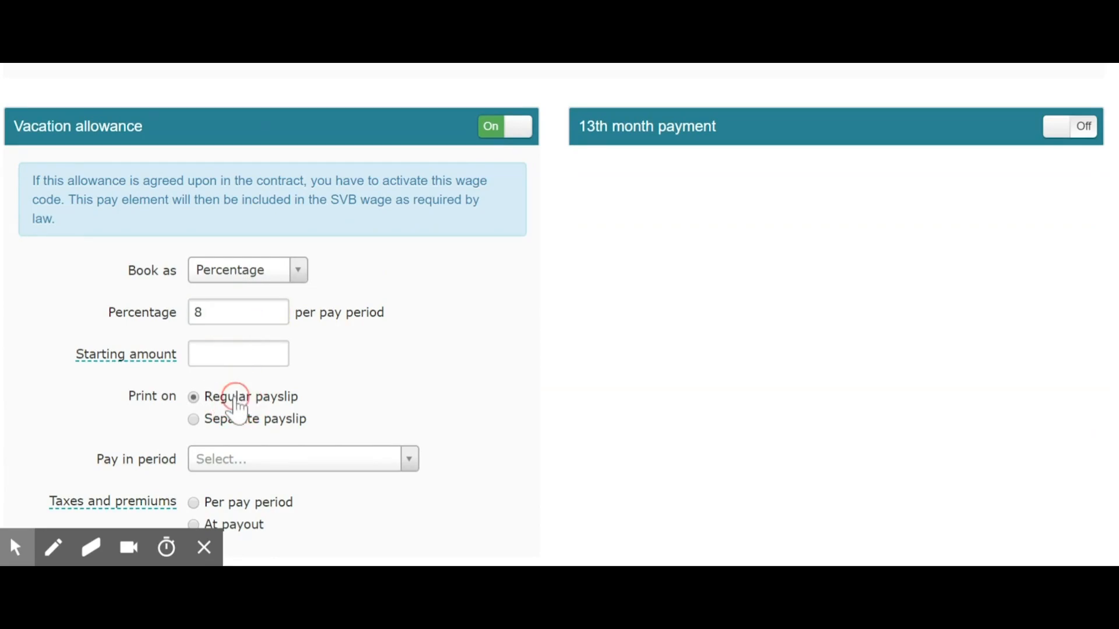
pyautogui.click(288, 463)
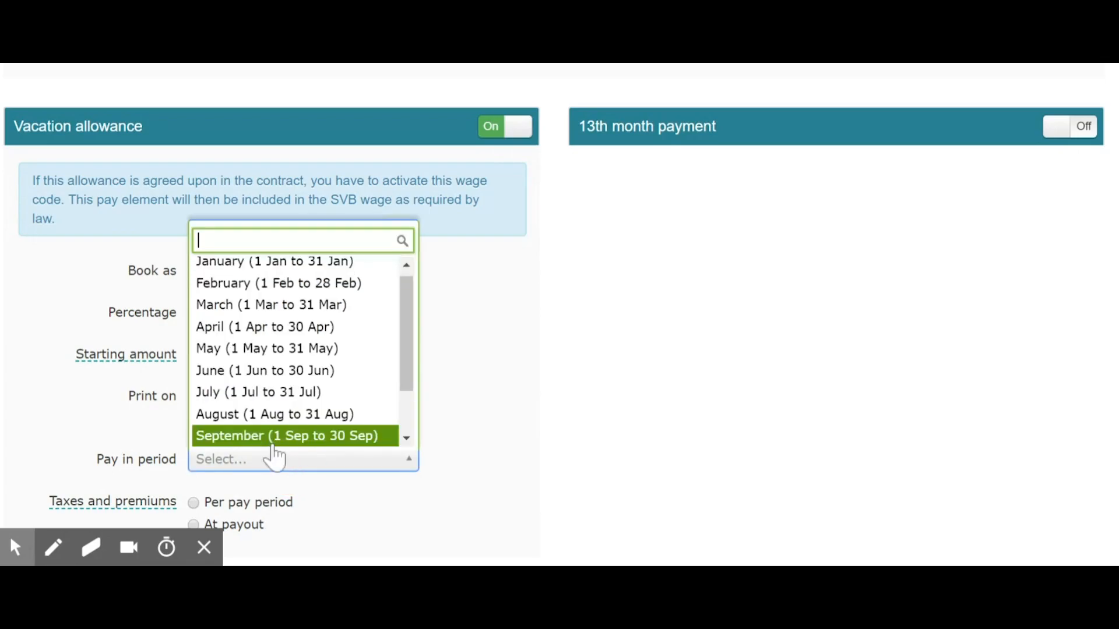
pyautogui.click(242, 380)
# Set the vacation allowance's taxes and premiums to be calculated at payout.
pyautogui.scroll(-2, 245, 386)
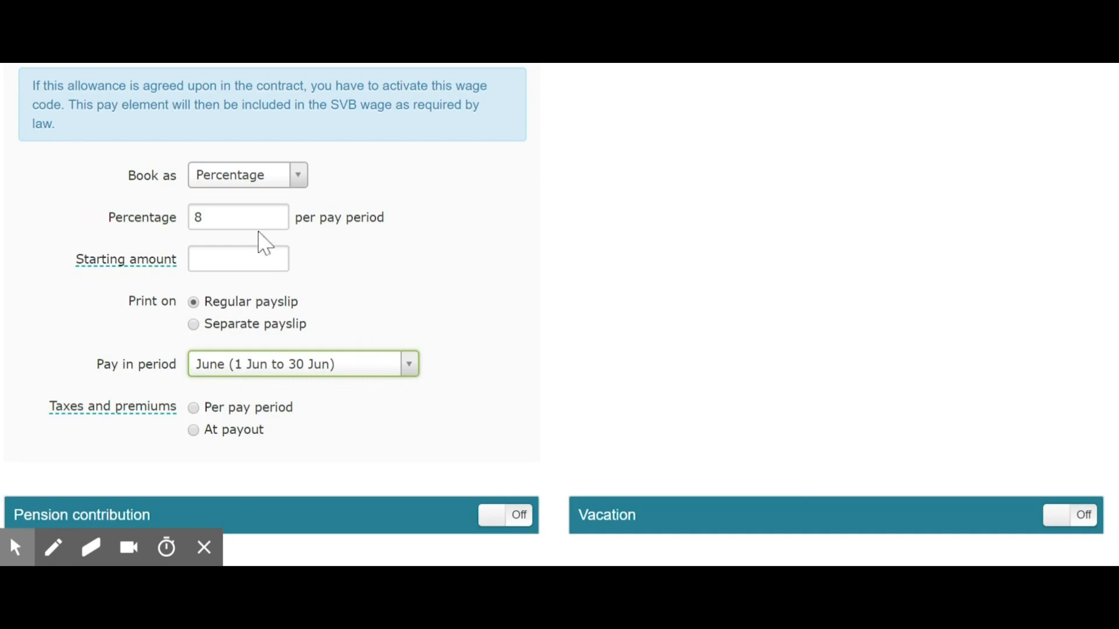
pyautogui.moveTo(177, 261)
pyautogui.click(194, 408)
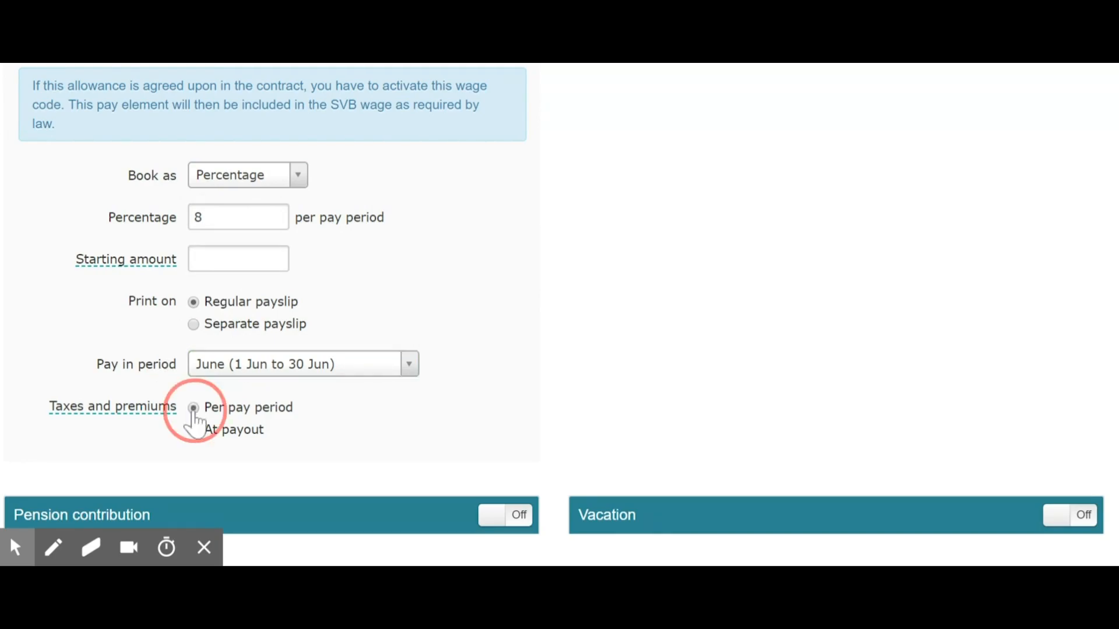
pyautogui.click(194, 410)
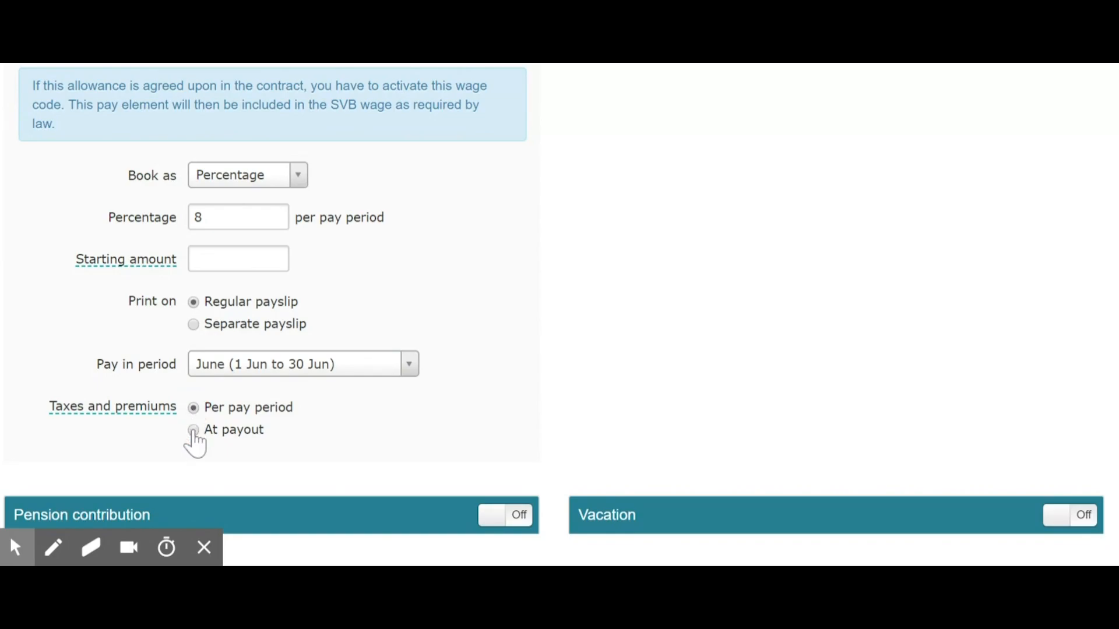
pyautogui.click(194, 431)
# Add the vacation allowance accrual to the salary journal and keep the accrual shown on the payslip.
pyautogui.scroll(-2, 207, 452)
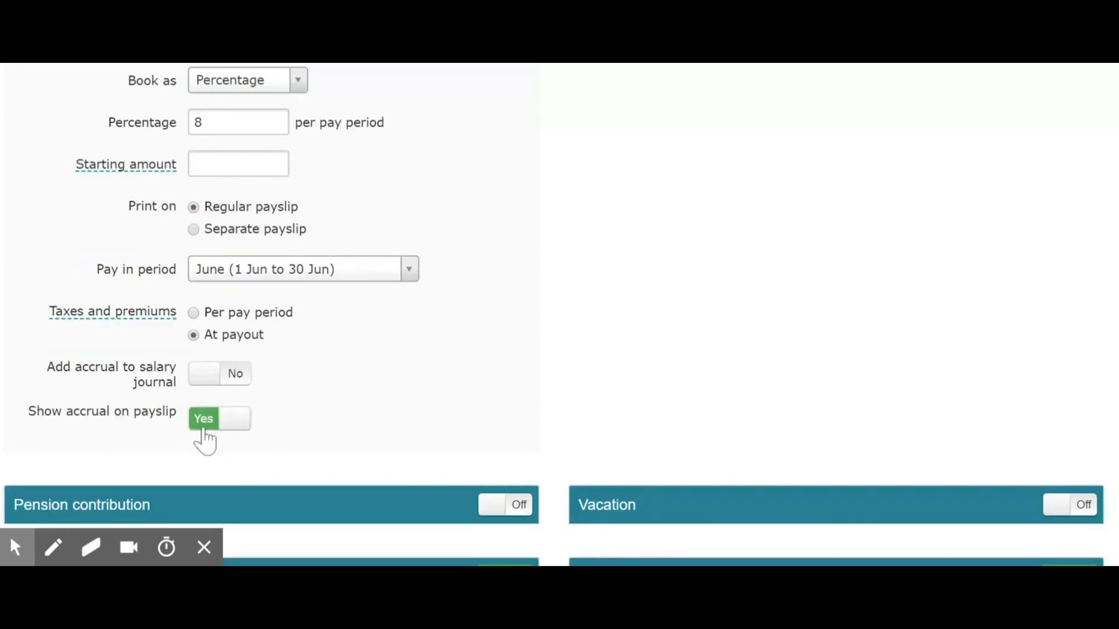
pyautogui.click(205, 380)
pyautogui.click(227, 385)
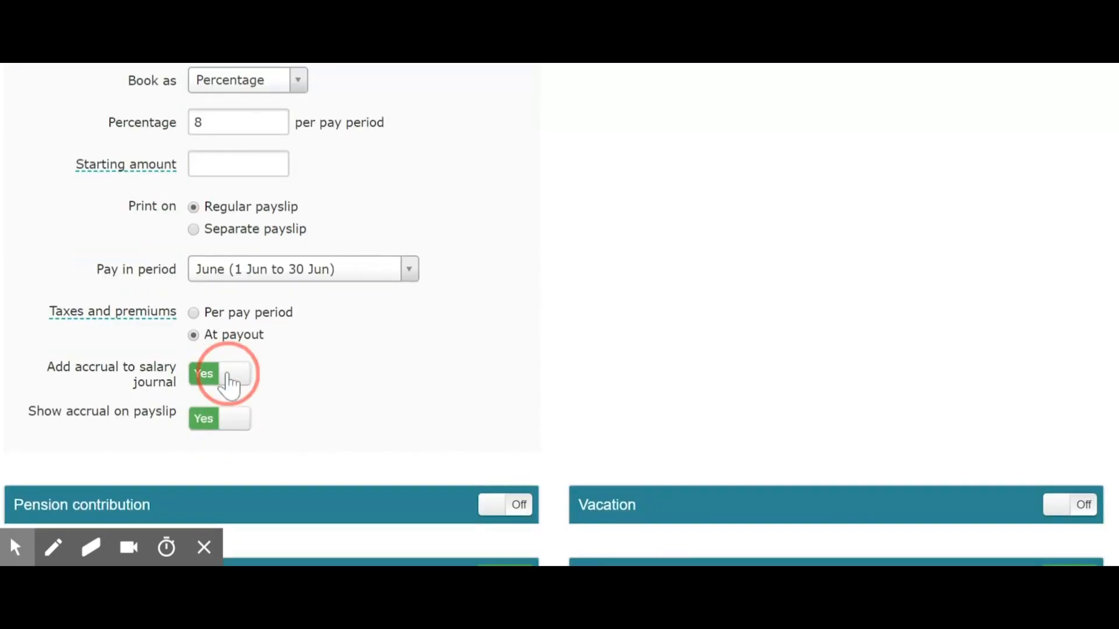
pyautogui.click(199, 382)
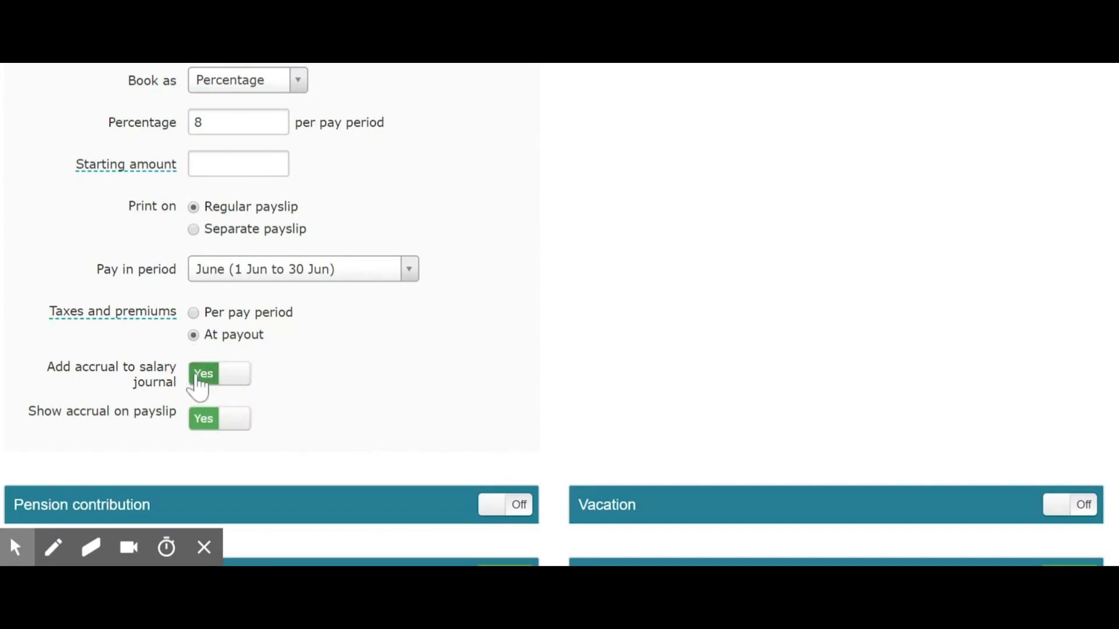
pyautogui.click(235, 420)
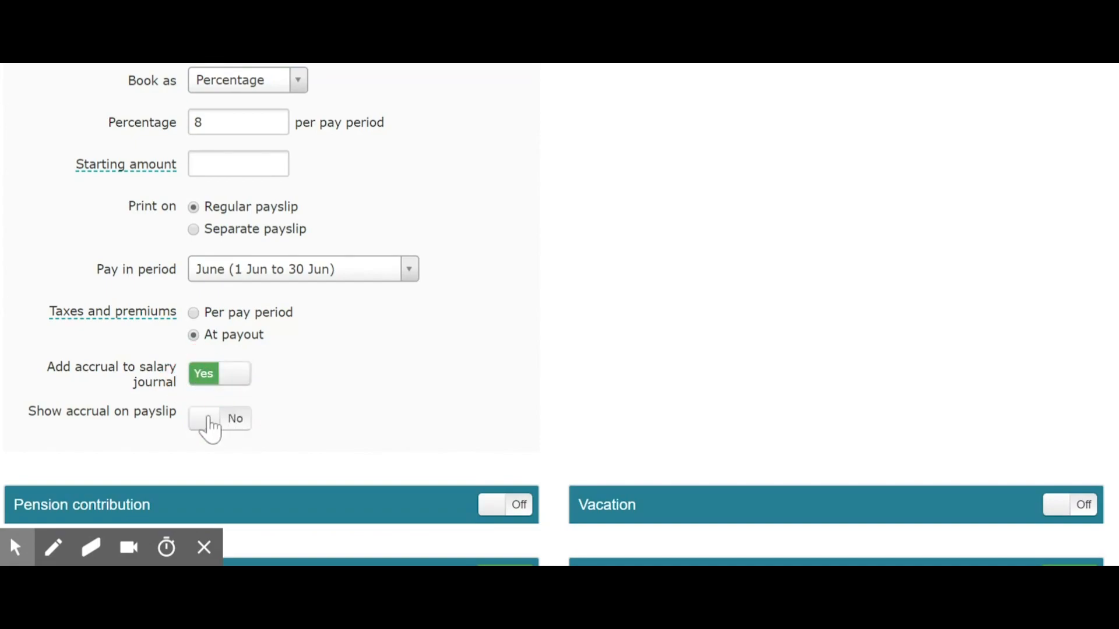
pyautogui.click(198, 423)
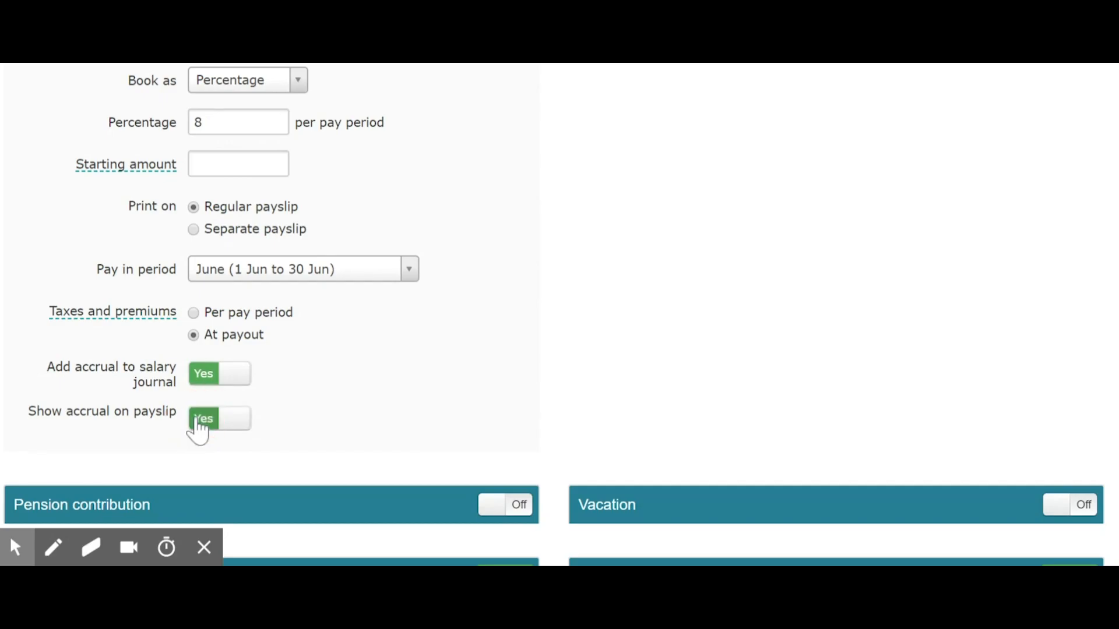
pyautogui.scroll(3, 407, 414)
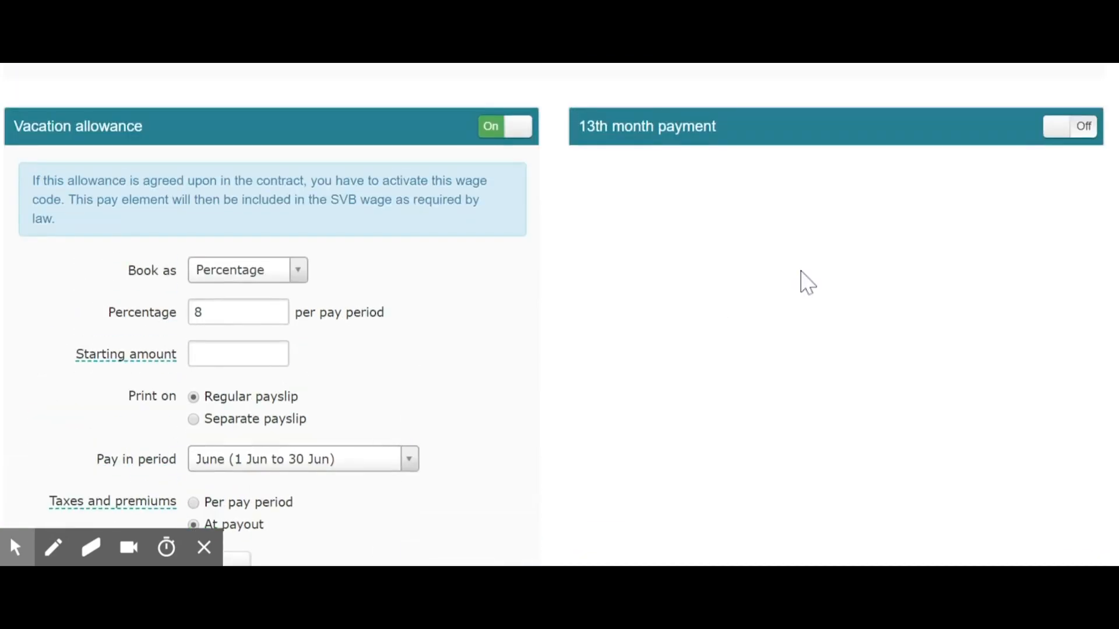
pyautogui.click(1070, 127)
pyautogui.click(1067, 128)
pyautogui.scroll(-8, 705, 227)
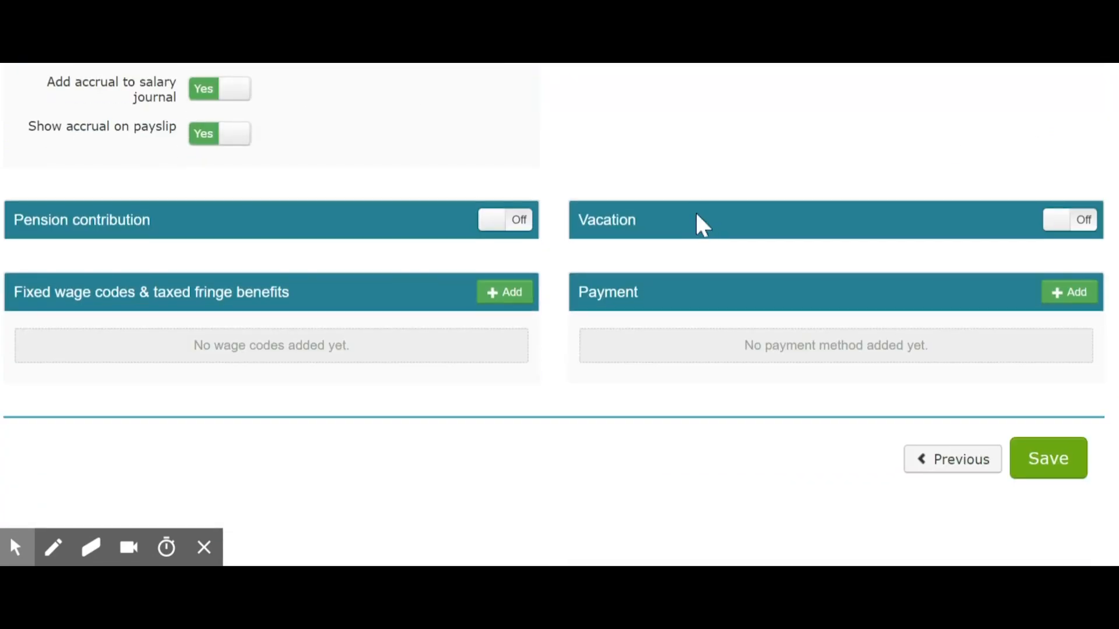
# Enable the pension contribution, reserved as a percentage, with 3 percent for the employee and 3 percent for the employer.
pyautogui.scroll(-2, 606, 128)
pyautogui.click(490, 140)
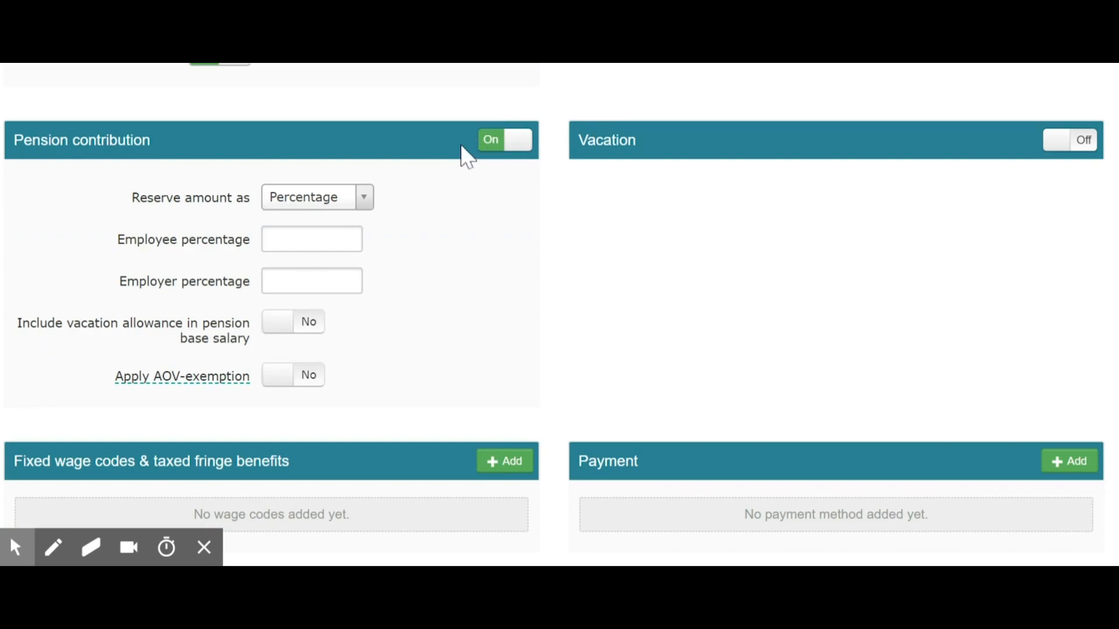
pyautogui.click(365, 198)
pyautogui.click(352, 222)
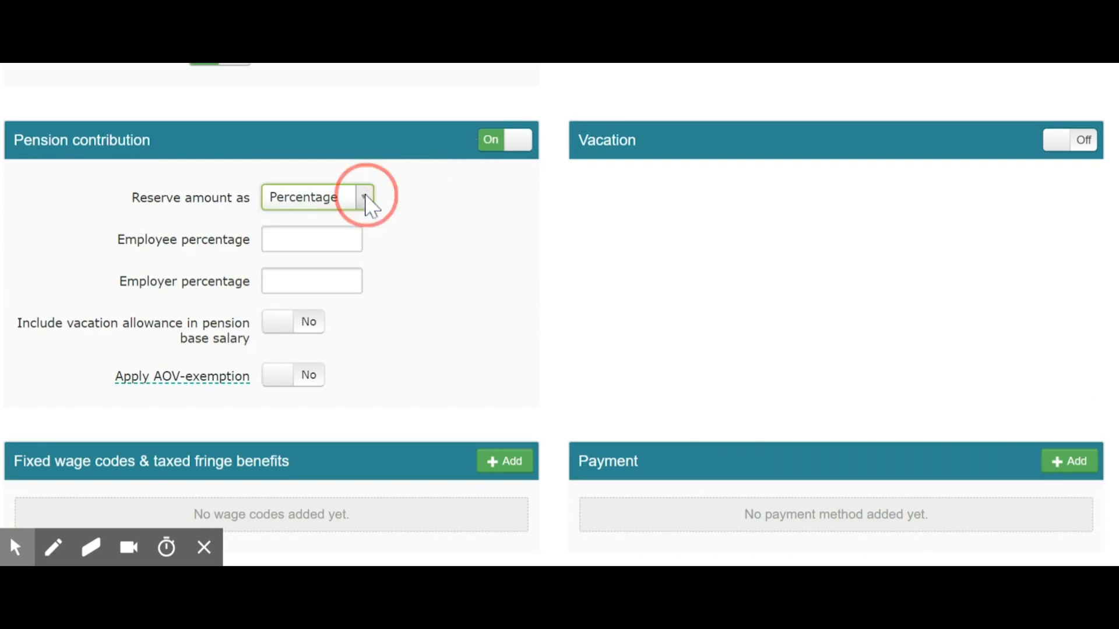
pyautogui.click(334, 238)
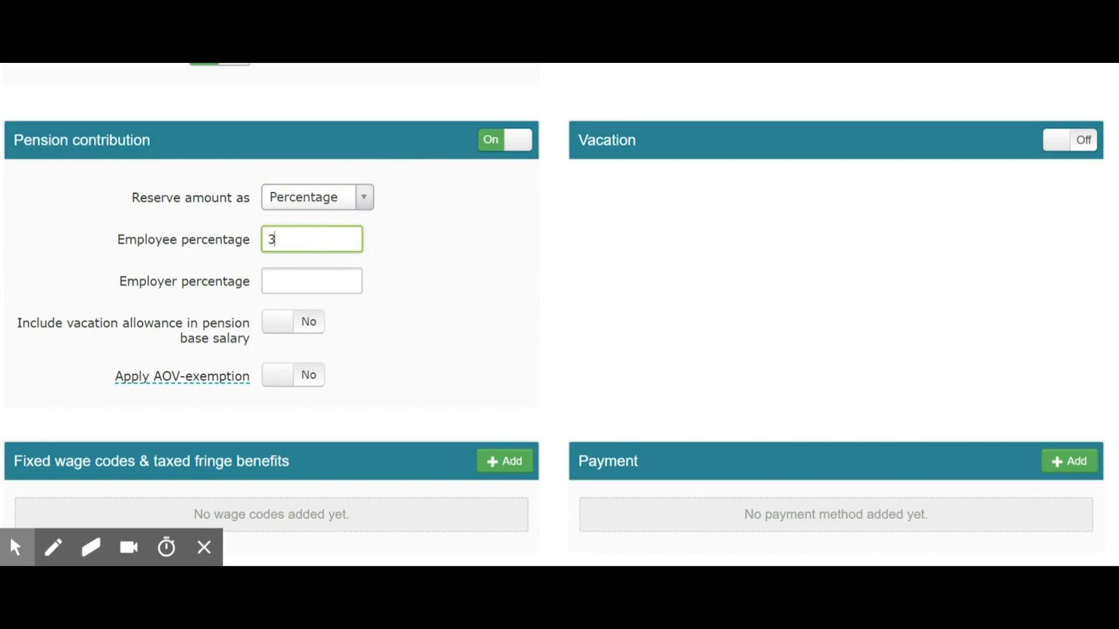
pyautogui.click(320, 280)
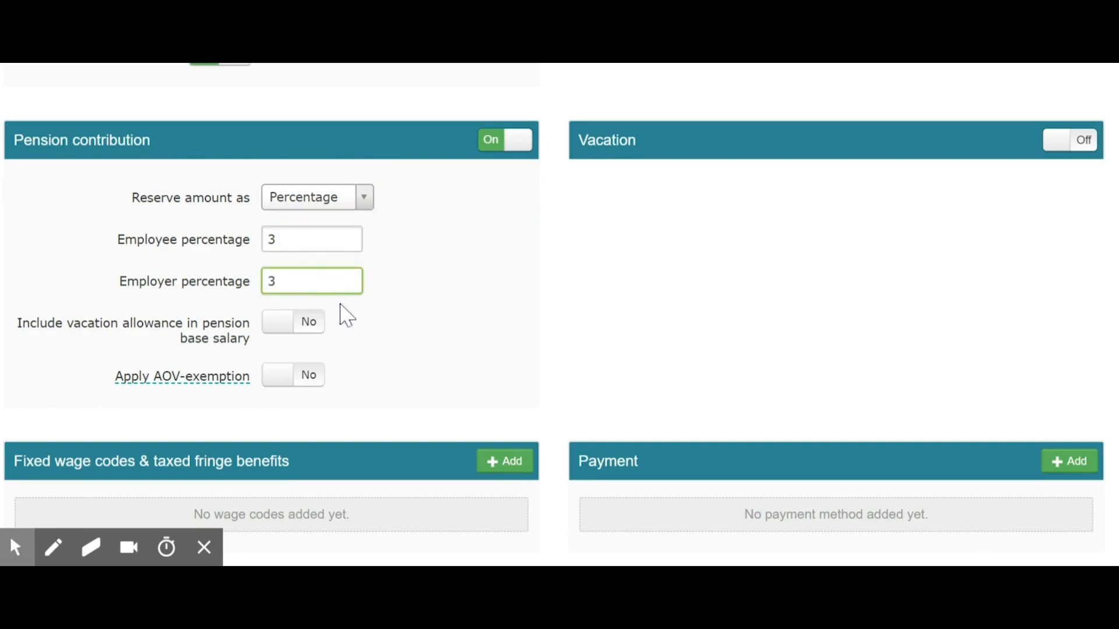
pyautogui.click(280, 332)
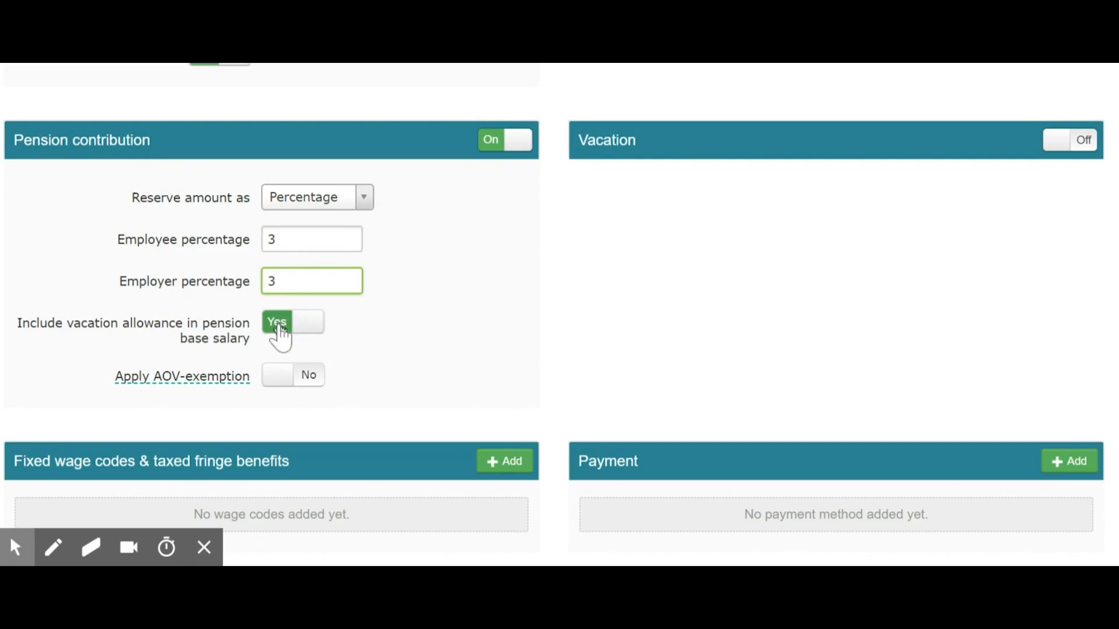
pyautogui.click(307, 330)
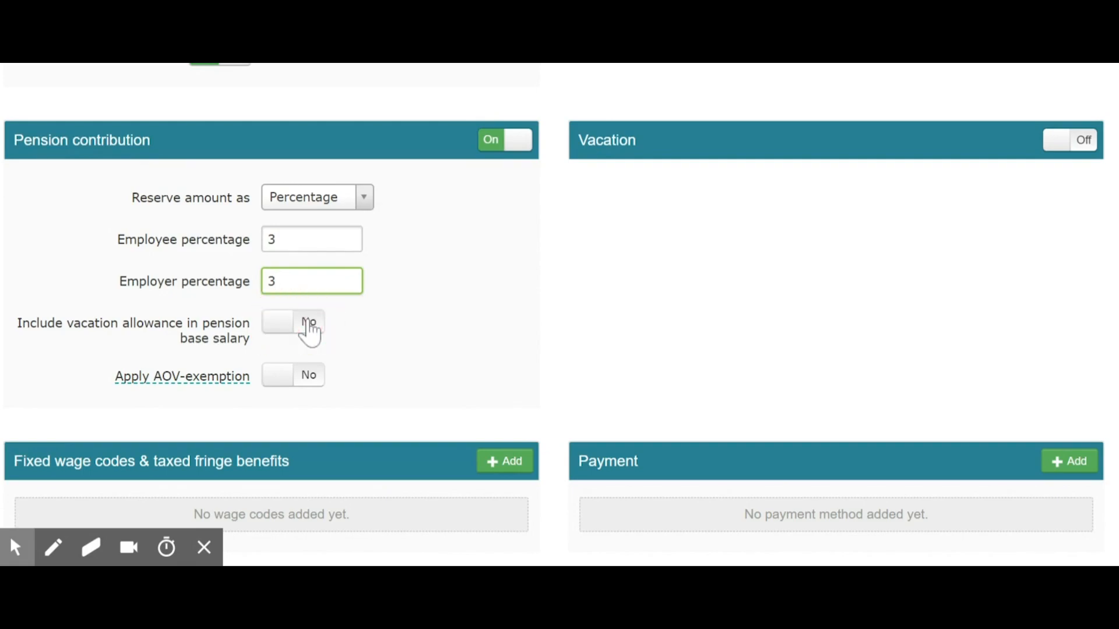
pyautogui.click(276, 379)
pyautogui.click(309, 380)
# Enable vacation for the employee and register it in days.
pyautogui.click(1058, 141)
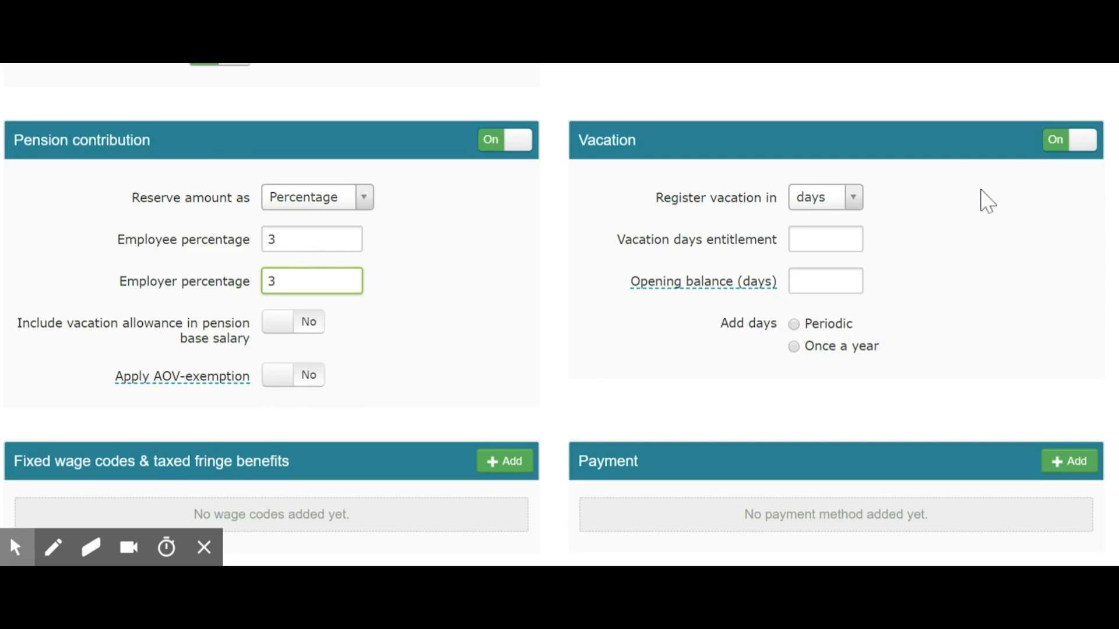
pyautogui.click(849, 204)
pyautogui.click(834, 223)
pyautogui.click(839, 197)
pyautogui.click(830, 245)
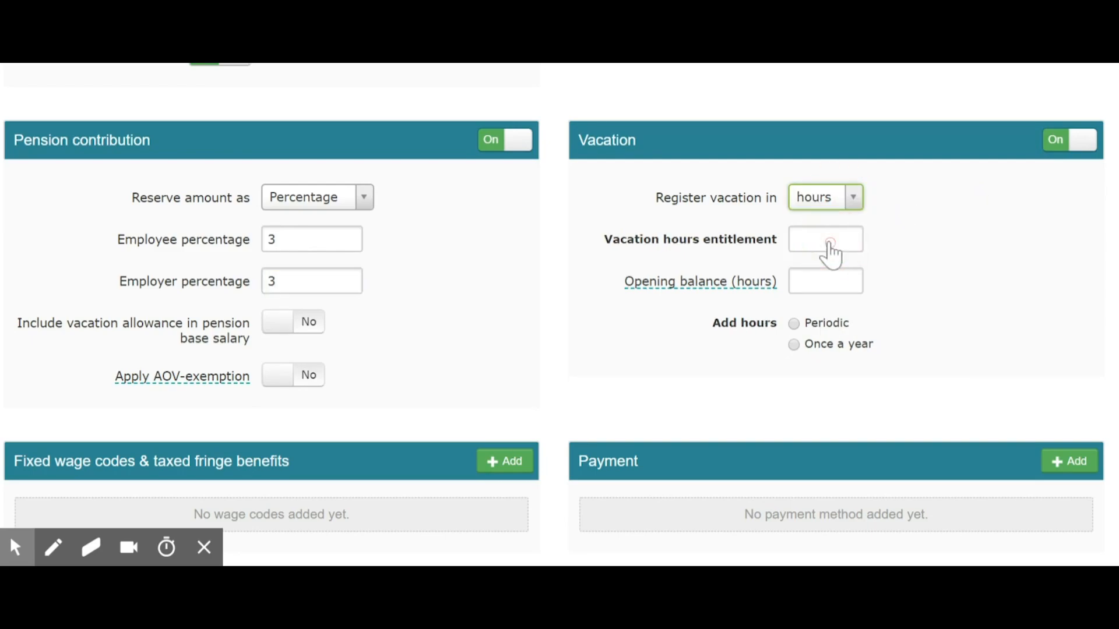
pyautogui.click(828, 204)
pyautogui.click(823, 224)
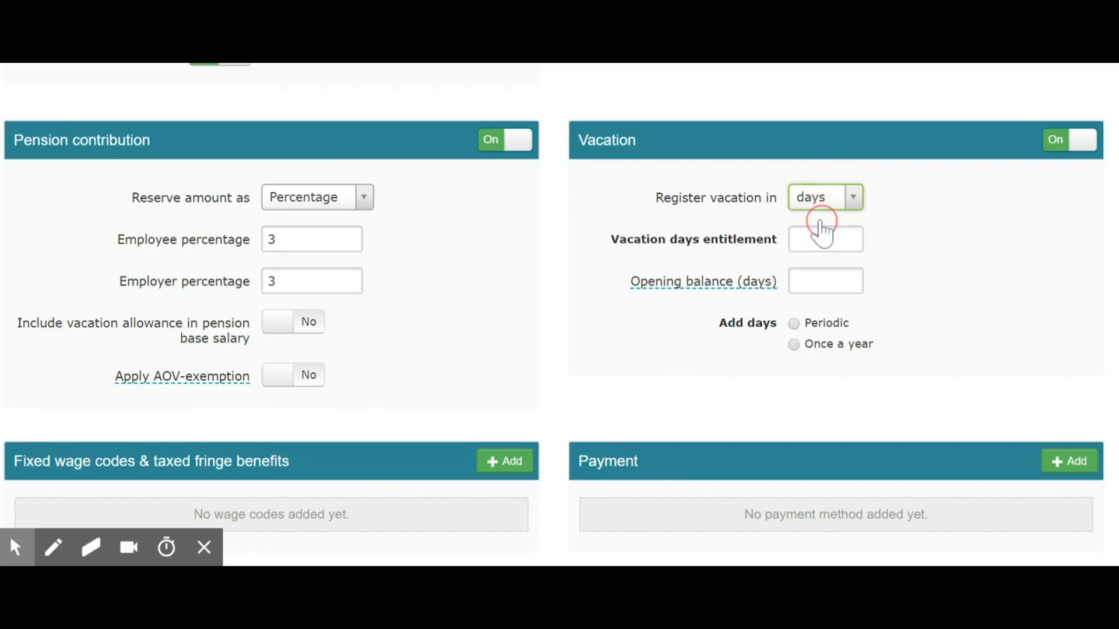
# Set the vacation entitlement to 15 days and the opening balance to 10 days, with the days added periodically.
pyautogui.click(819, 240)
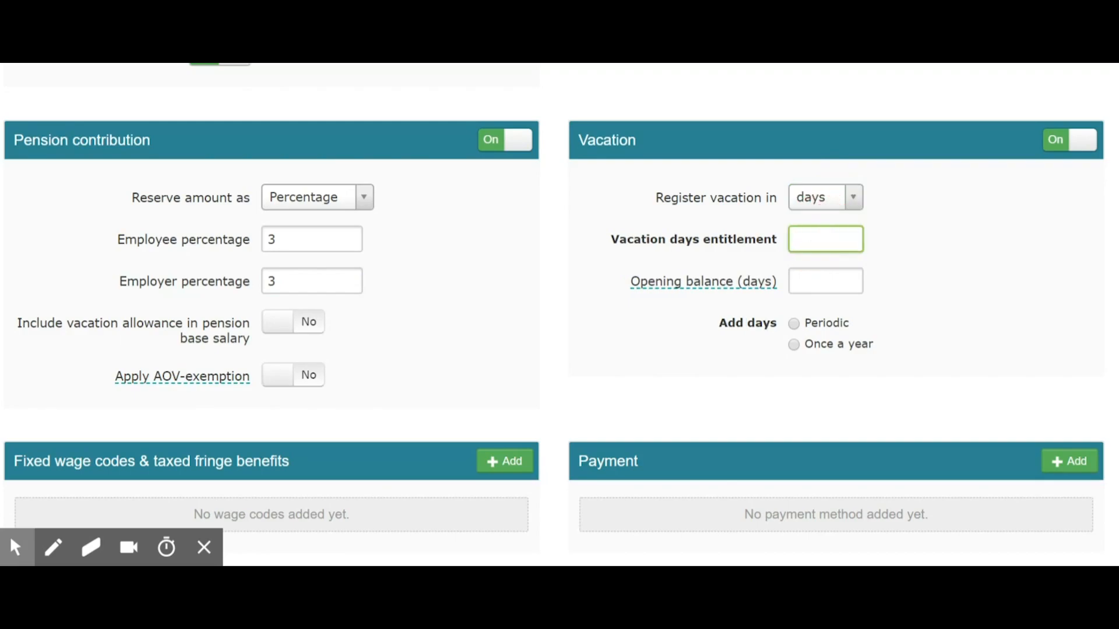
pyautogui.click(831, 278)
pyautogui.write('10')
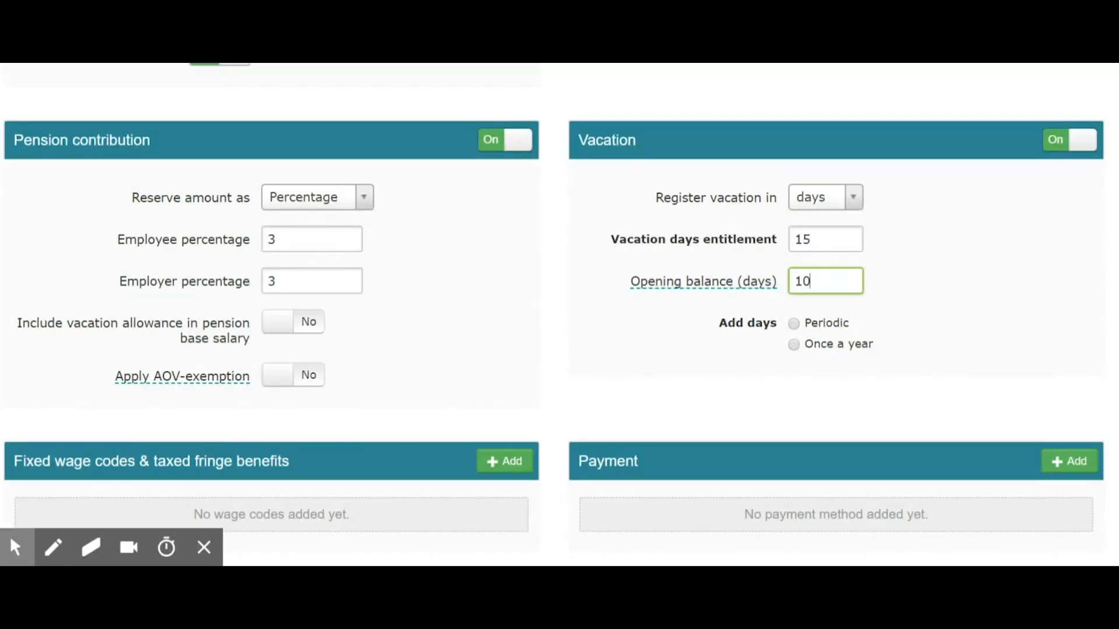
pyautogui.click(794, 345)
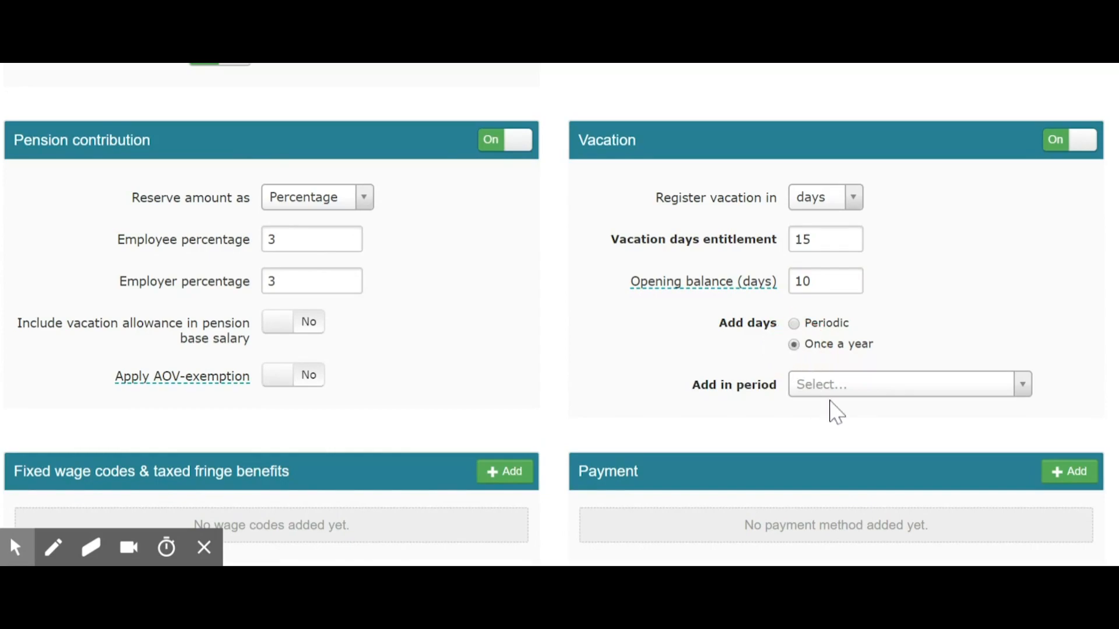
pyautogui.click(824, 383)
pyautogui.click(752, 342)
pyautogui.click(795, 324)
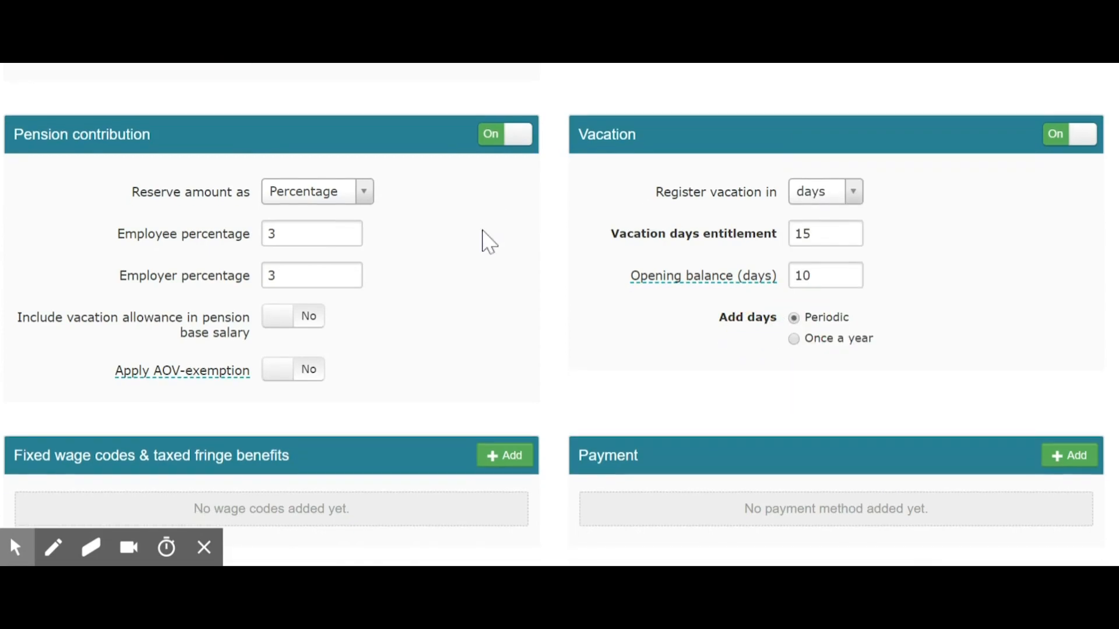
pyautogui.scroll(-1, 488, 242)
pyautogui.scroll(-3, 488, 242)
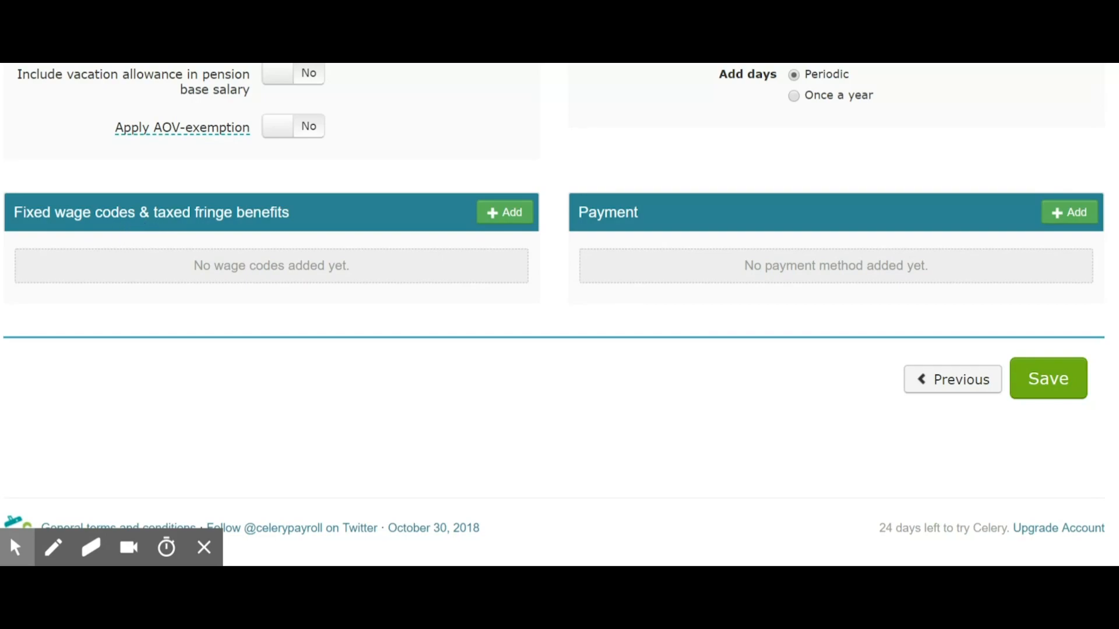
pyautogui.click(508, 217)
pyautogui.scroll(-2, 512, 221)
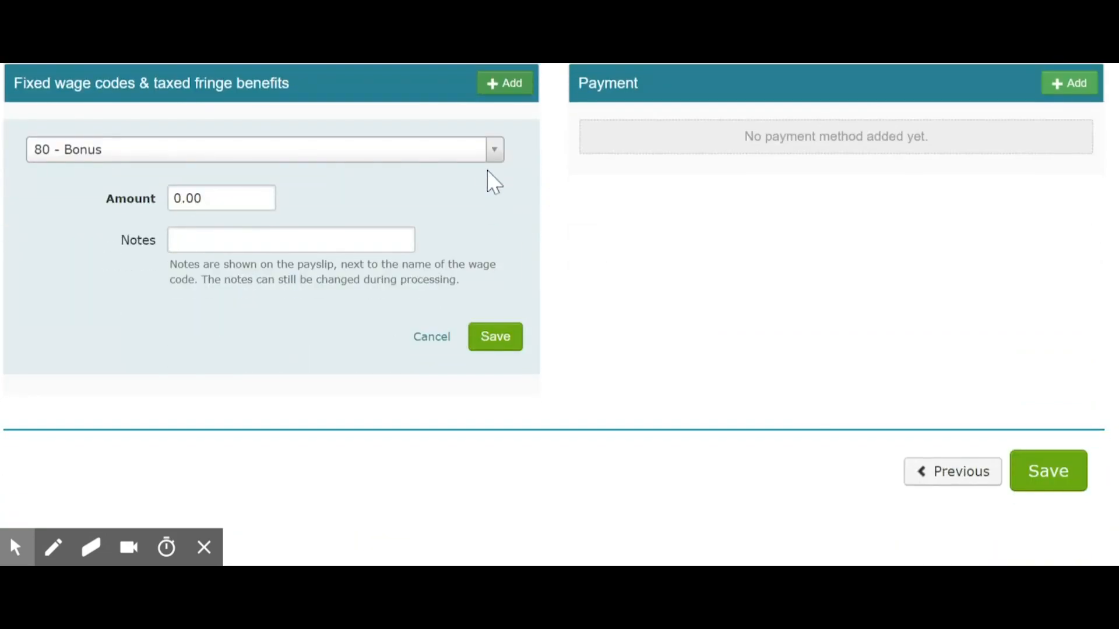
pyautogui.click(493, 152)
pyautogui.moveTo(491, 220); pyautogui.dragTo(500, 362)
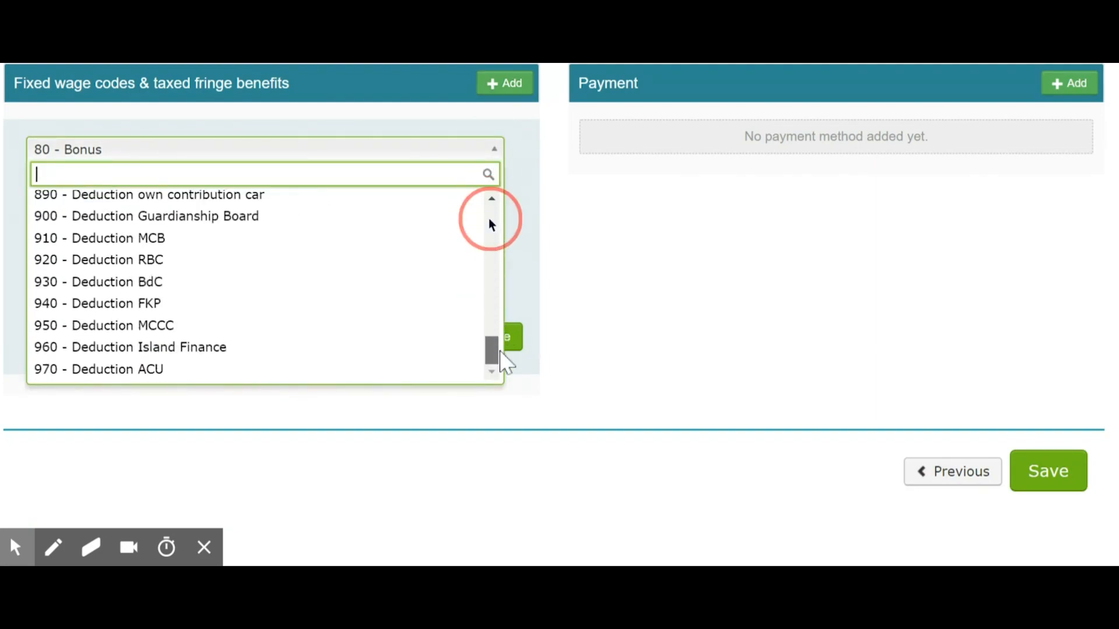
pyautogui.click(522, 405)
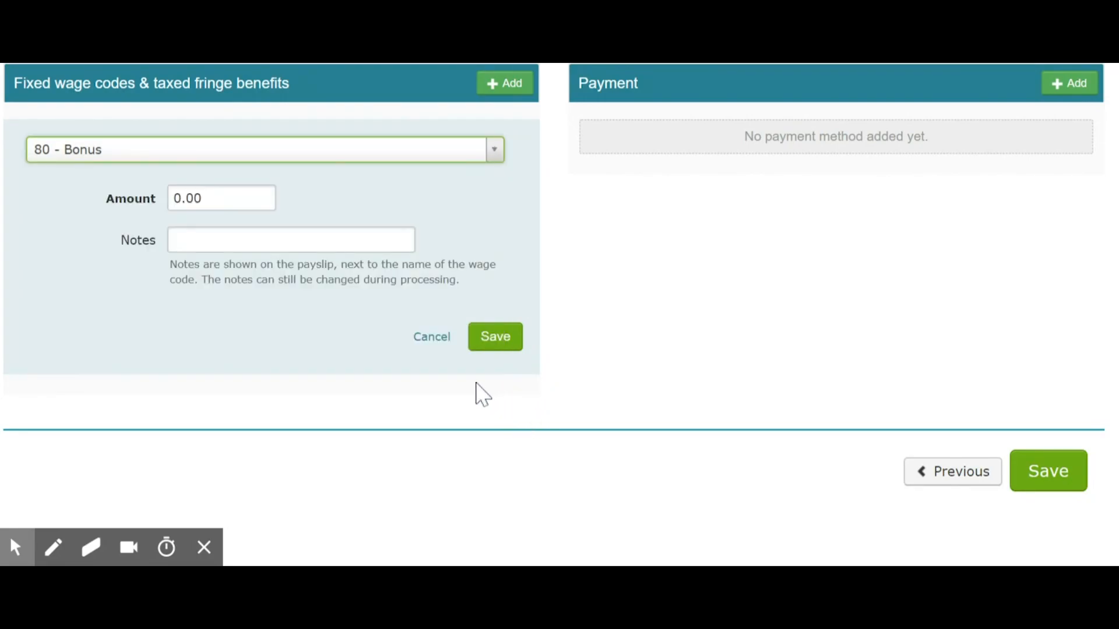
pyautogui.click(431, 338)
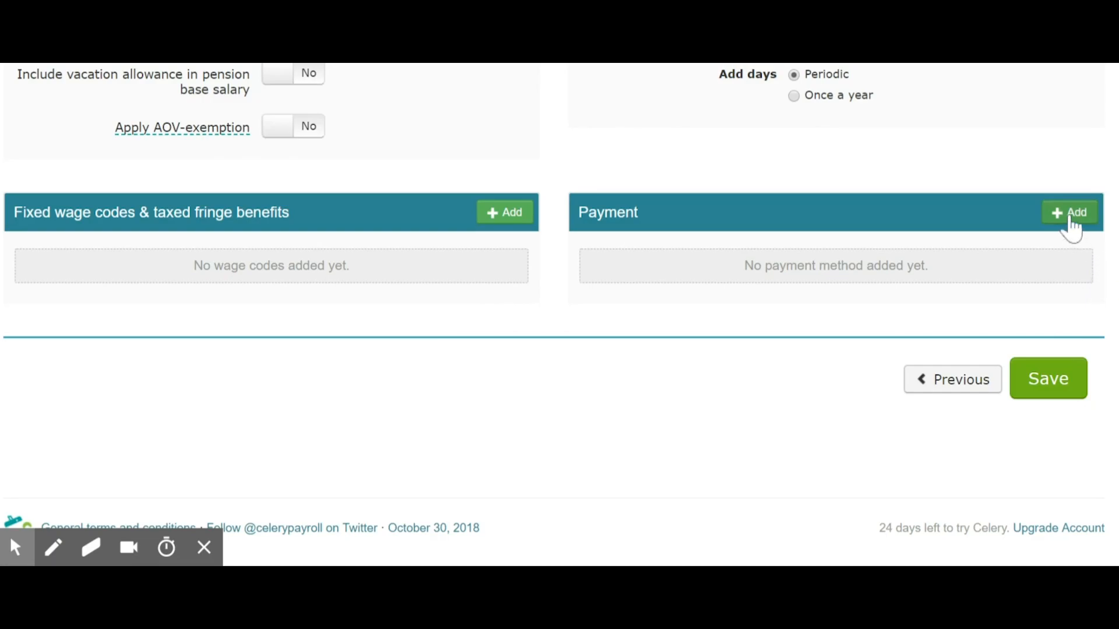
# Add a payment method for the full amount through Banco di Caribe.
pyautogui.click(1070, 215)
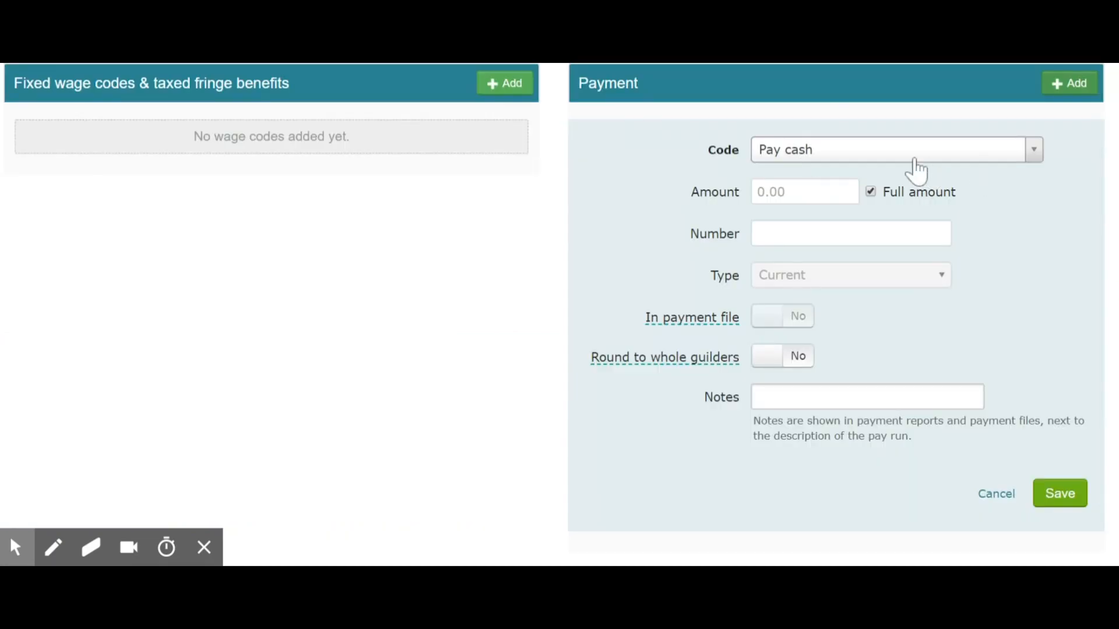
pyautogui.click(896, 152)
pyautogui.click(897, 160)
pyautogui.click(865, 154)
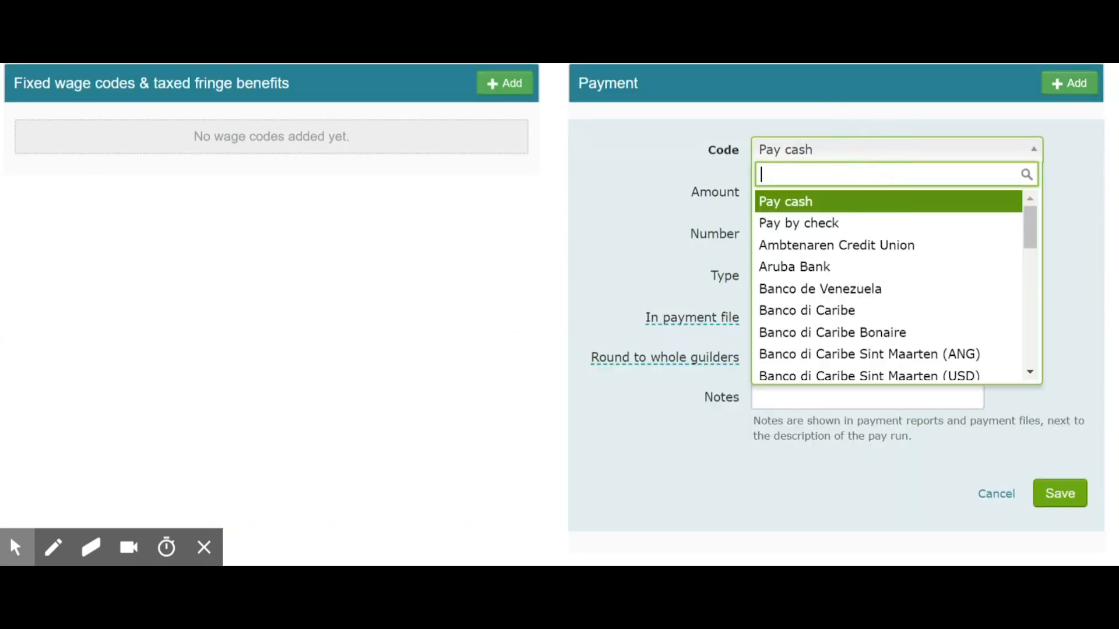
pyautogui.click(830, 230)
pyautogui.click(824, 146)
pyautogui.click(824, 310)
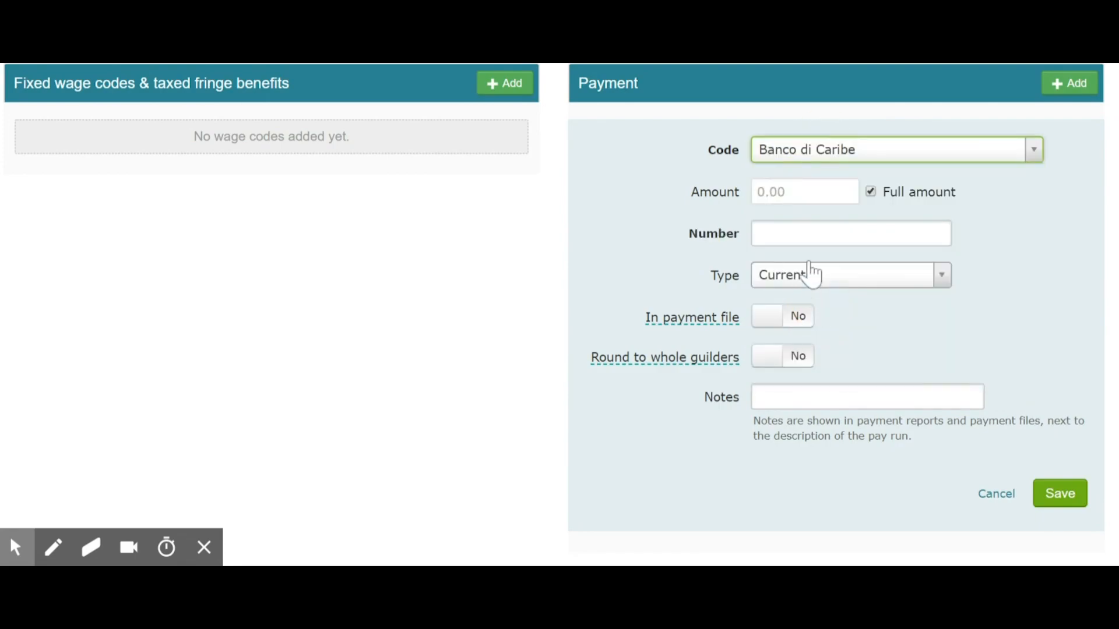
# Enter the bank account number with type Current, include it in the payment file without rounding, and save the payment method.
pyautogui.click(800, 233)
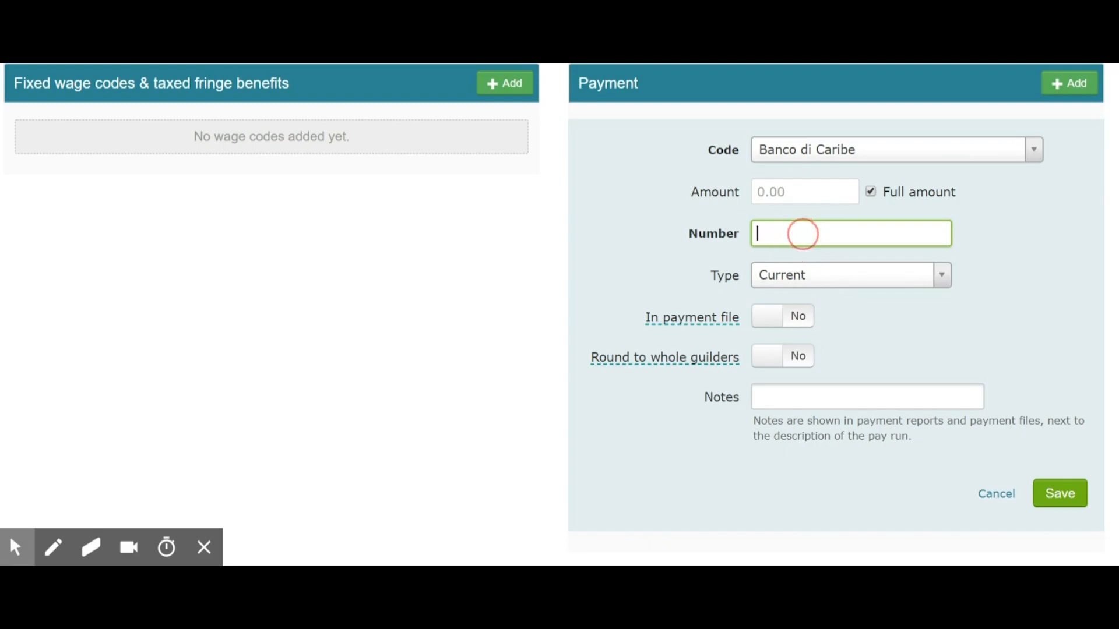
pyautogui.write('12345')
pyautogui.click(810, 285)
pyautogui.click(809, 281)
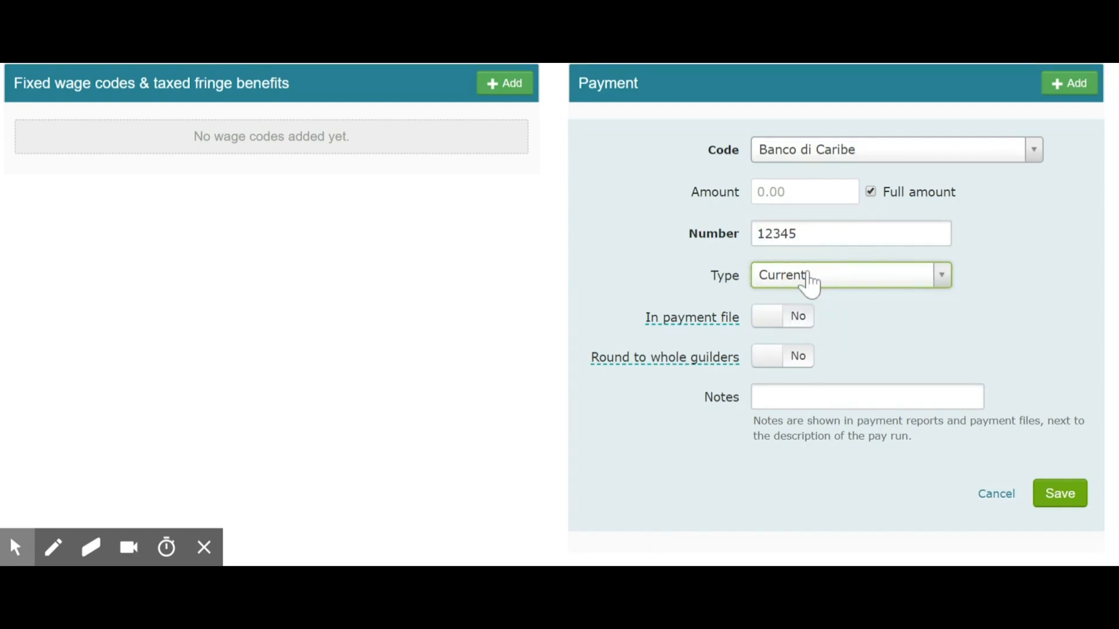
pyautogui.click(769, 324)
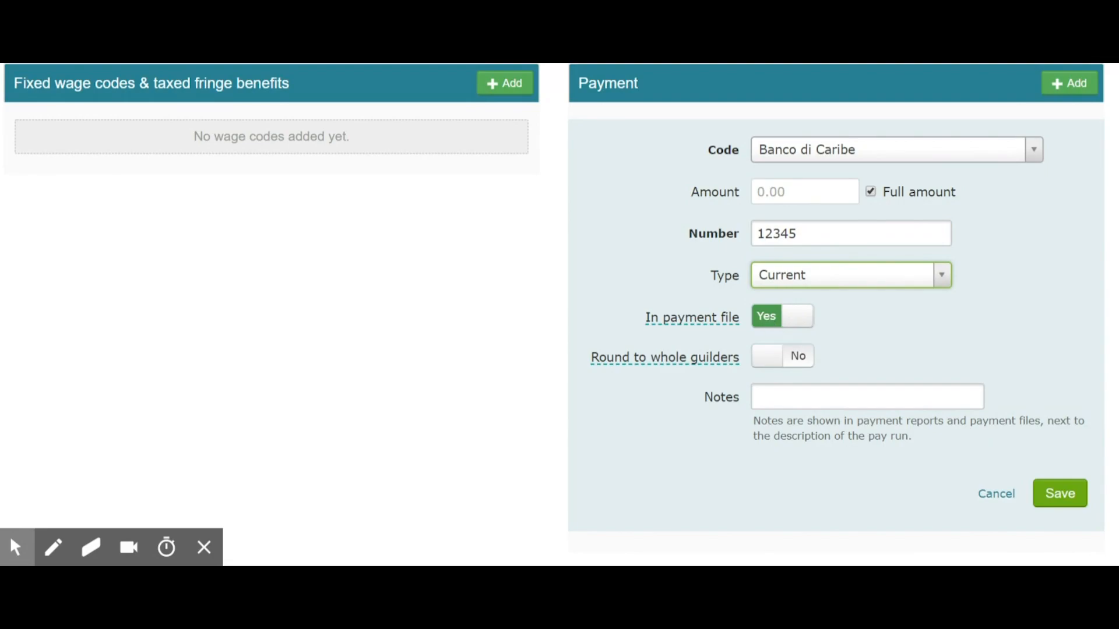
pyautogui.click(767, 358)
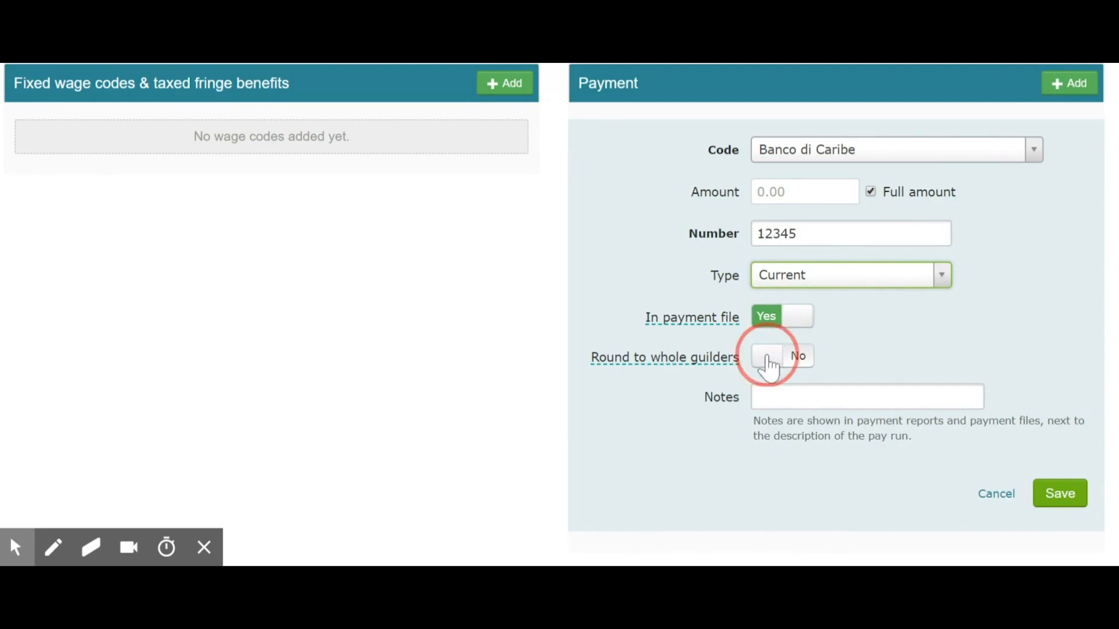
pyautogui.click(797, 361)
pyautogui.click(1060, 504)
# Add a second payment method through Maduro & Curiel's Bank with an amount of 100.
pyautogui.click(1068, 215)
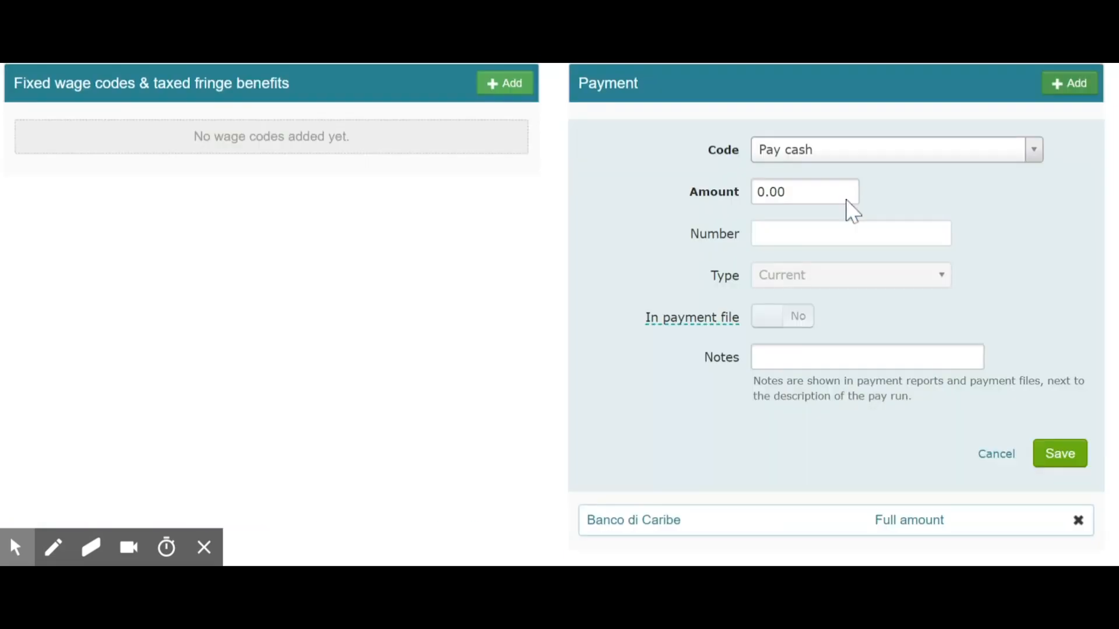
pyautogui.click(799, 153)
pyautogui.write('mad')
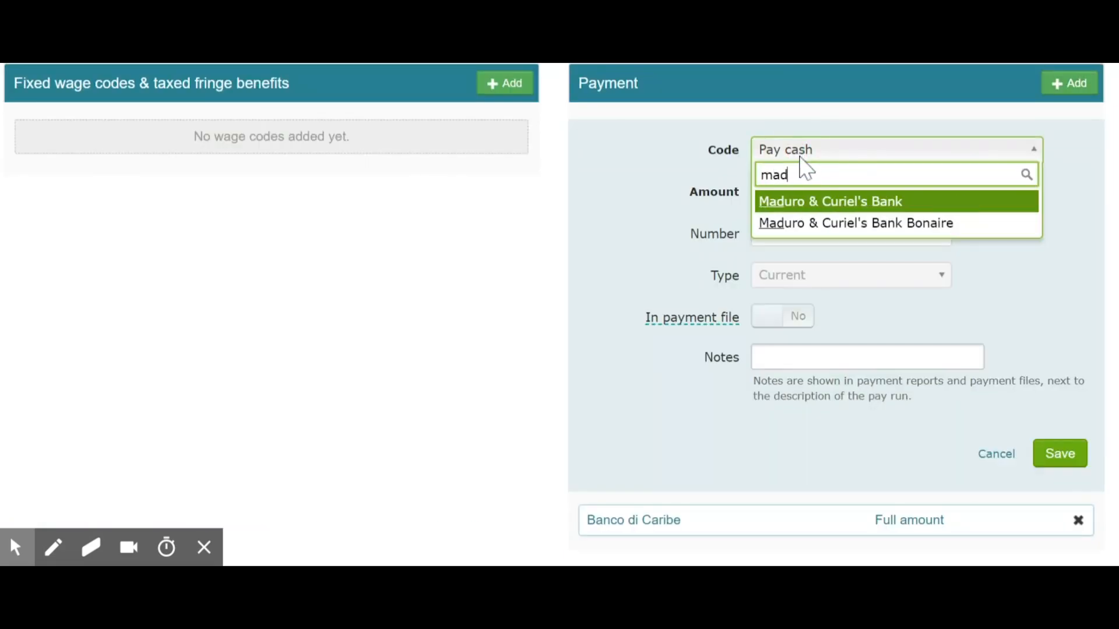
pyautogui.click(822, 205)
pyautogui.moveTo(799, 193); pyautogui.dragTo(753, 192)
# Enter the second account's number, set its type to Savings, include it in the payment file, and save the payment method.
pyautogui.click(824, 230)
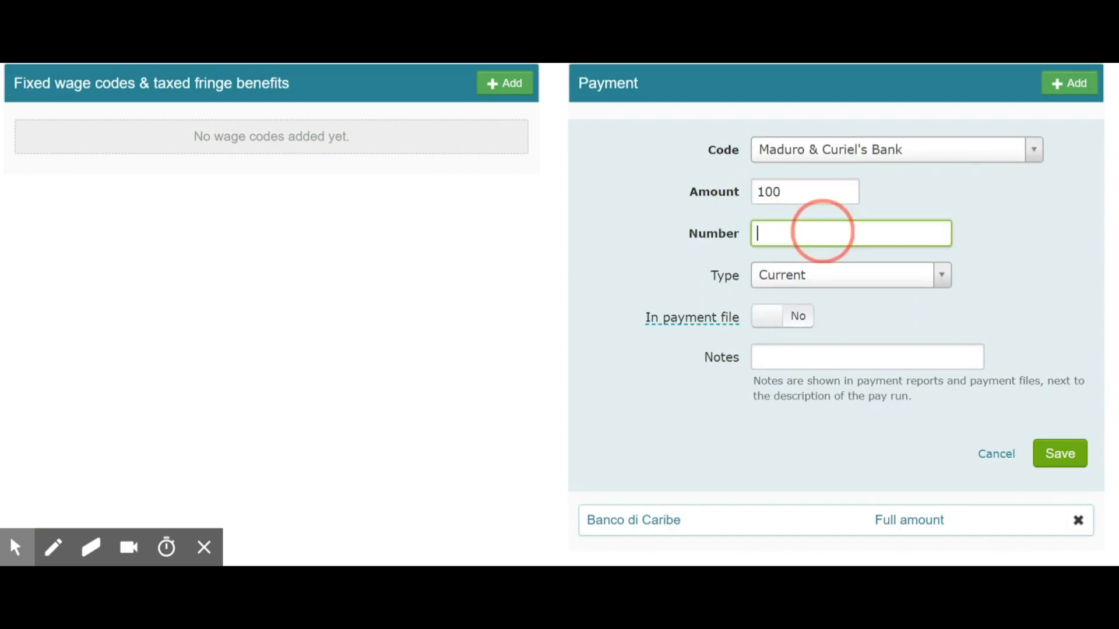
pyautogui.write('123456')
pyautogui.click(815, 274)
pyautogui.click(805, 324)
pyautogui.click(783, 321)
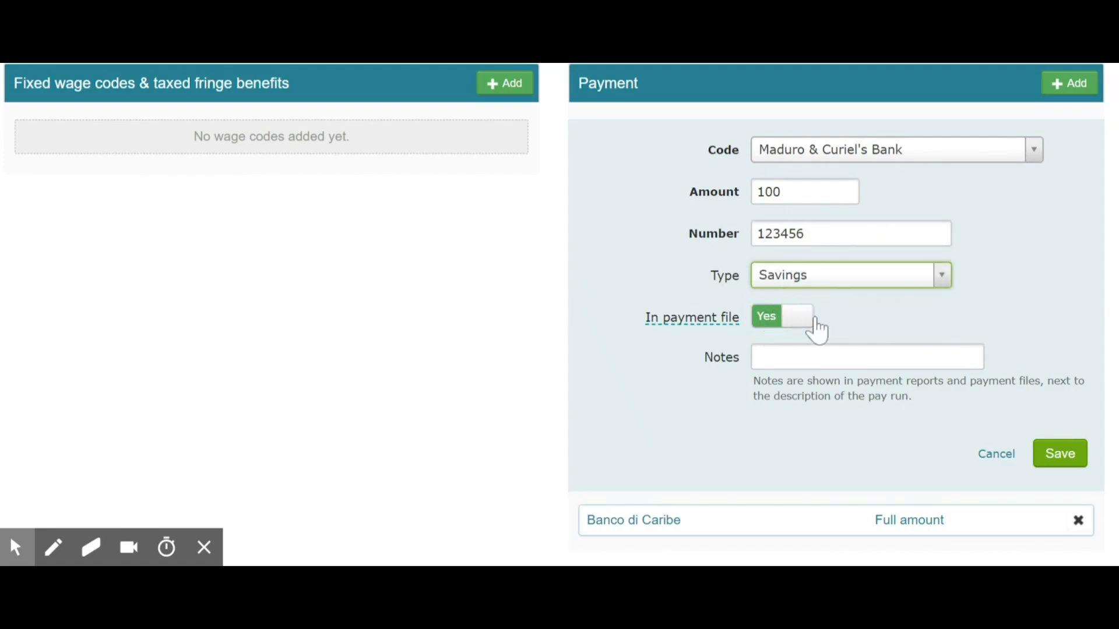
pyautogui.click(1043, 453)
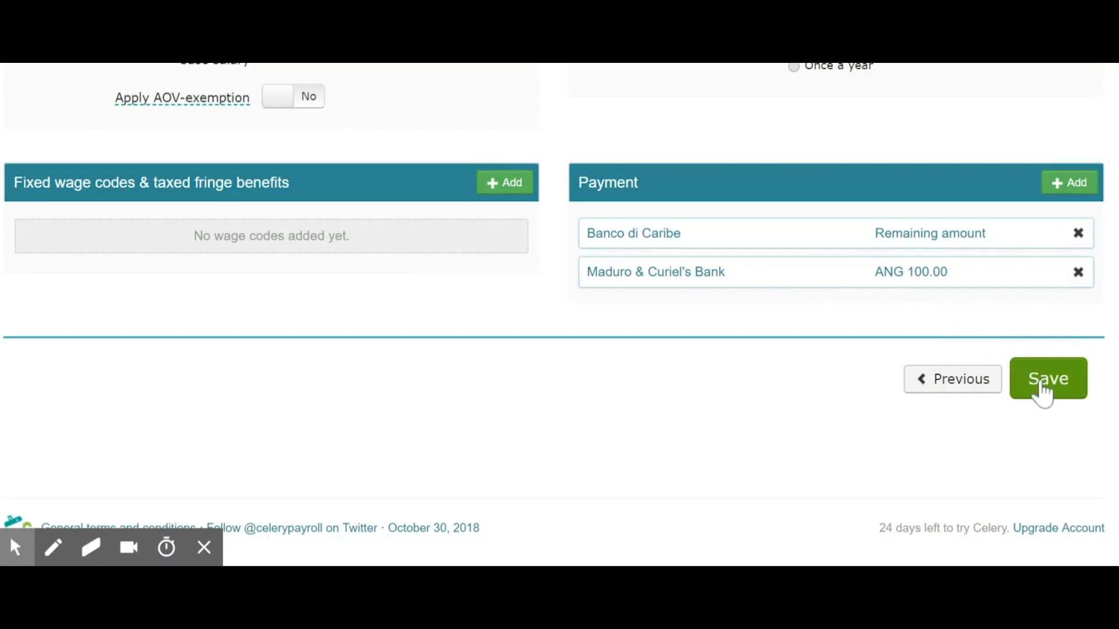
# Save the new employee and review the account invitation notice and the employee's details.
pyautogui.click(1043, 388)
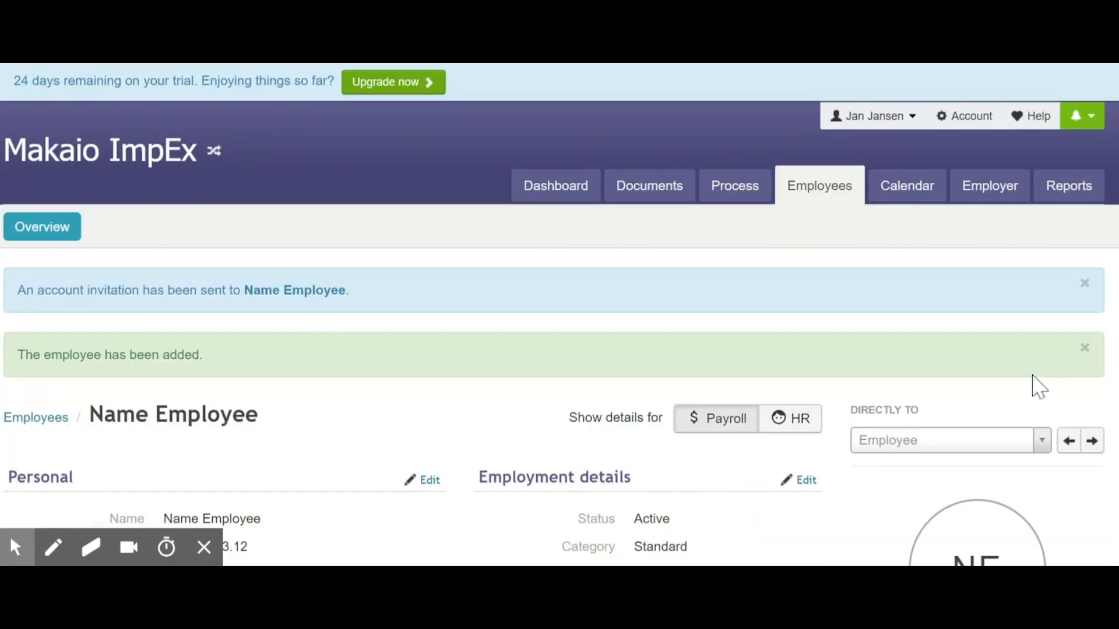
pyautogui.moveTo(324, 293); pyautogui.dragTo(23, 292)
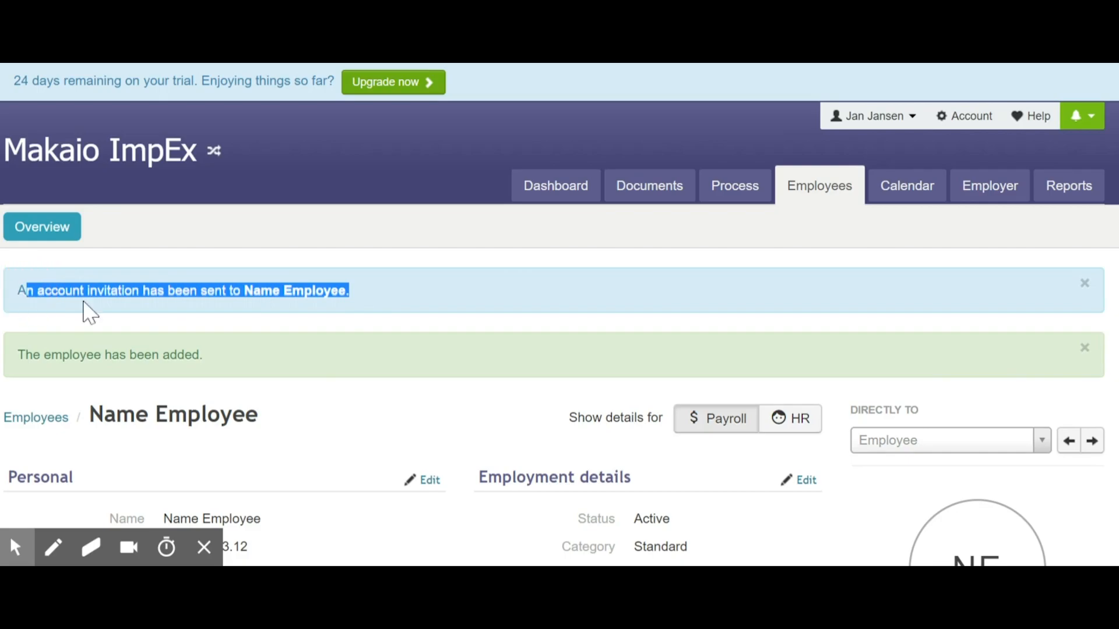
pyautogui.scroll(-3, 119, 317)
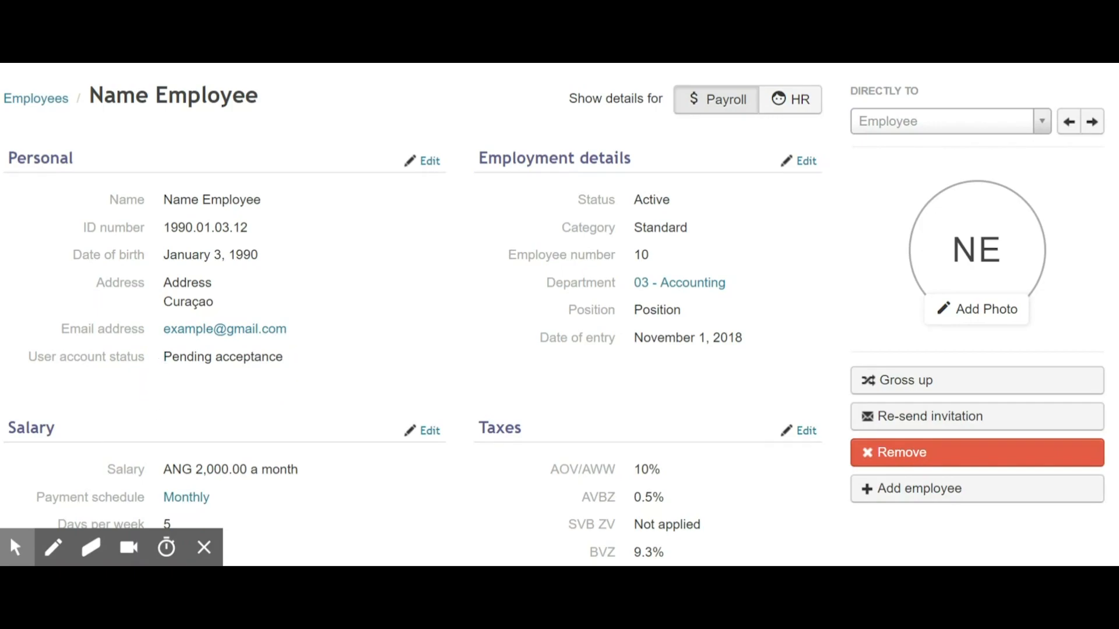
pyautogui.scroll(3, 243, 357)
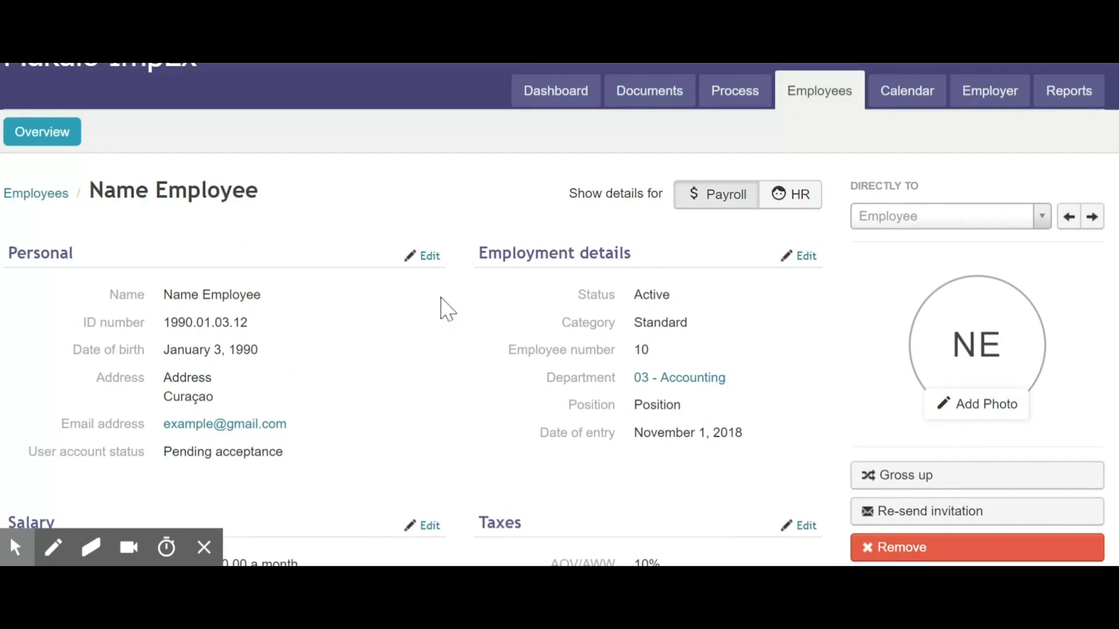